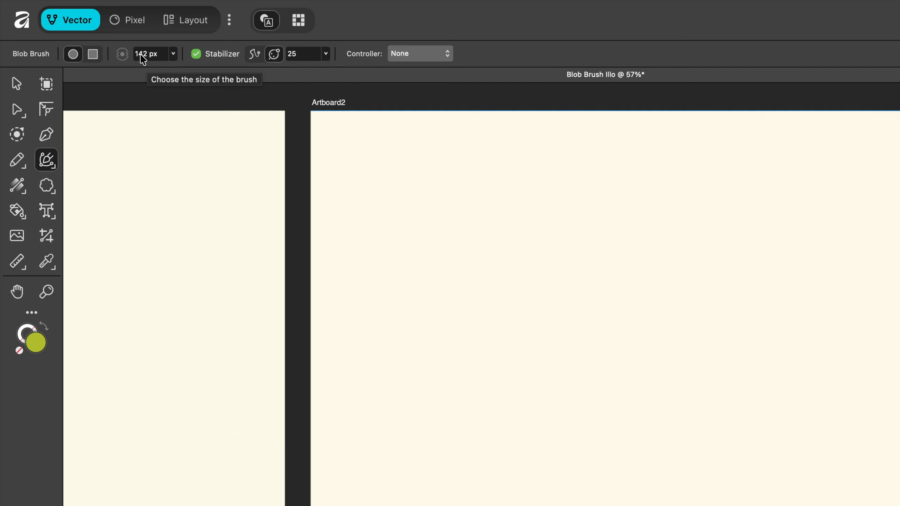
- Enlarge the Blob Brush to 215 px
{"action": "key", "text": "bracketright"}
{"action": "key", "text": "bracketright"}
{"action": "key", "text": "bracketright"}
{"action": "key", "text": "bracketright"}
{"action": "key", "text": "bracketright"}
{"action": "key", "text": "bracketright"}
{"action": "key", "text": "bracketright"}
{"action": "key", "text": "bracketright"}
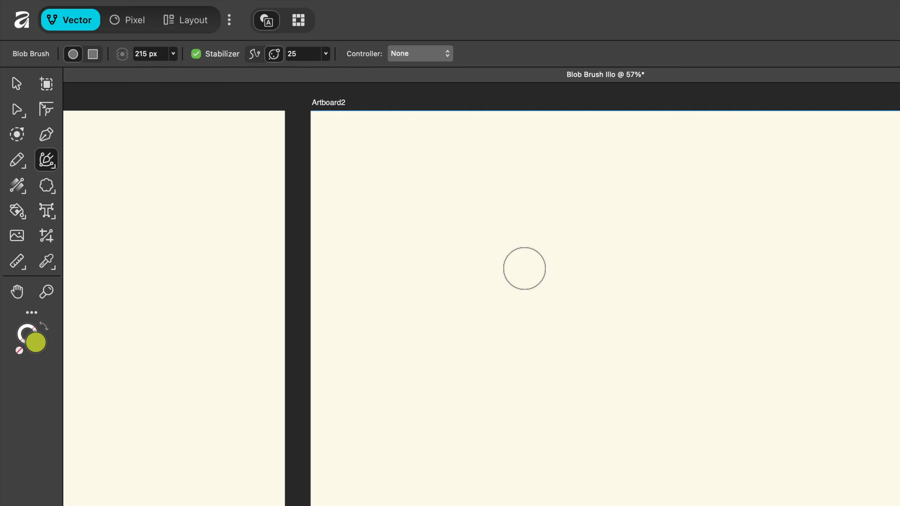
- Try smaller and larger Blob Brush sizes, finishing at 167 px
{"action": "key", "text": "bracketleft"}
{"action": "key", "text": "bracketleft"}
{"action": "key", "text": "bracketleft"}
{"action": "key", "text": "bracketleft"}
{"action": "key", "text": "bracketleft"}
{"action": "key", "text": "bracketleft"}
{"action": "key", "text": "bracketleft"}
{"action": "key", "text": "bracketright"}
{"action": "key", "text": "bracketright"}
{"action": "key", "text": "bracketright"}
{"action": "key", "text": "bracketright"}
{"action": "key", "text": "bracketright"}
{"action": "key", "text": "bracketright"}
{"action": "key", "text": "bracketleft"}
{"action": "key", "text": "bracketleft"}
{"action": "key", "text": "bracketleft"}
{"action": "key", "text": "bracketleft"}
{"action": "key", "text": "bracketleft"}
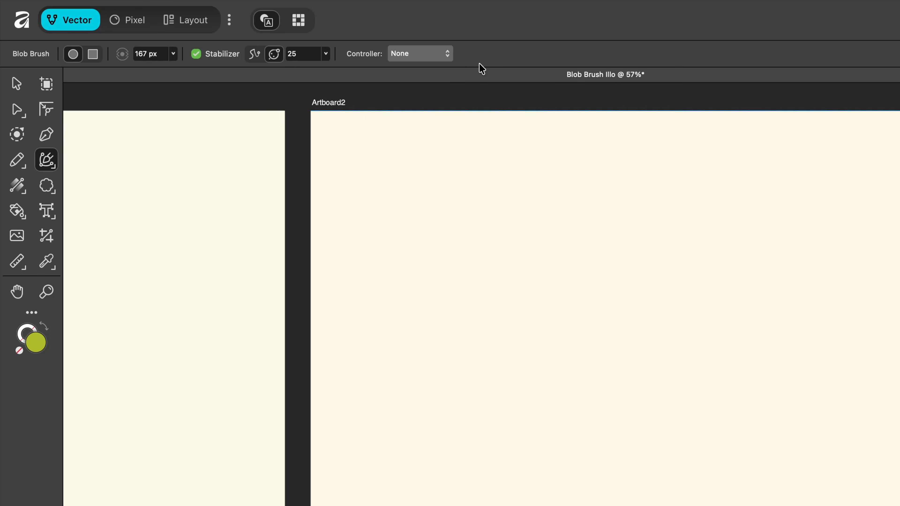
- Set the Blob Brush controller to Pressure and enlarge the brush to 292 px
{"action": "left_click", "coordinate": [448, 58]}
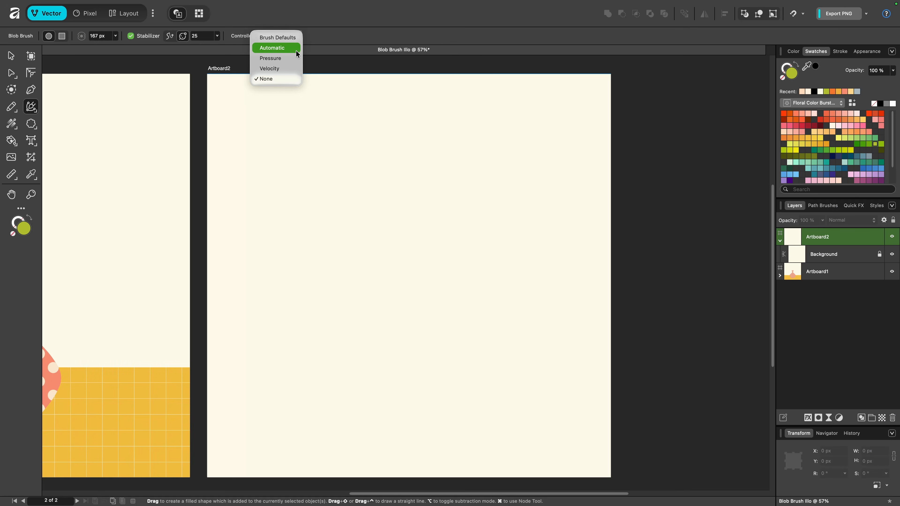
{"action": "left_click", "coordinate": [290, 58]}
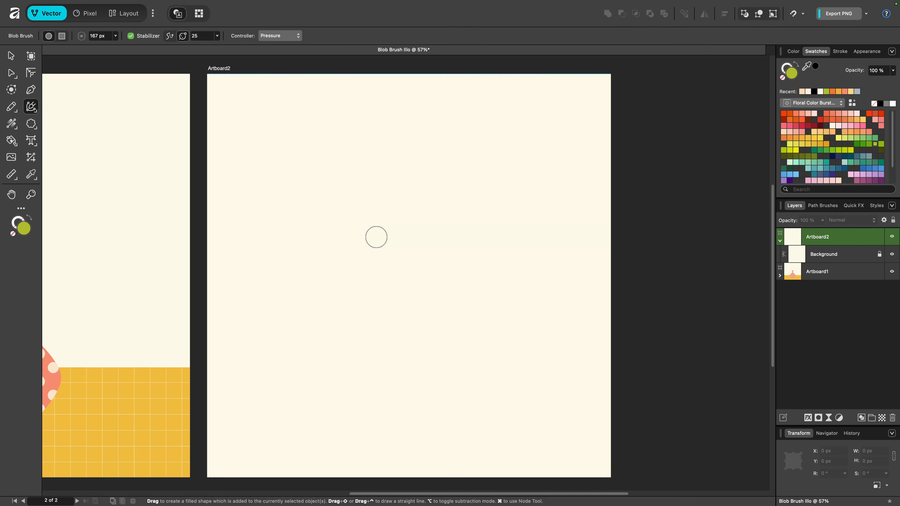
{"action": "key", "text": "bracketright"}
{"action": "key", "text": "bracketright"}
{"action": "key", "text": "bracketright"}
{"action": "key", "text": "bracketright"}
- Paint three curved, pressure-tapered green strokes side by side on Artboard2
{"action": "mouse_move", "coordinate": [415, 319]}
{"action": "left_mouse_down"}
{"action": "mouse_move", "coordinate": [388, 243]}
{"action": "mouse_move", "coordinate": [241, 151]}
{"action": "left_mouse_up"}
{"action": "mouse_move", "coordinate": [241, 226]}
{"action": "left_mouse_down"}
{"action": "mouse_move", "coordinate": [333, 282]}
{"action": "mouse_move", "coordinate": [366, 402]}
{"action": "left_mouse_up"}
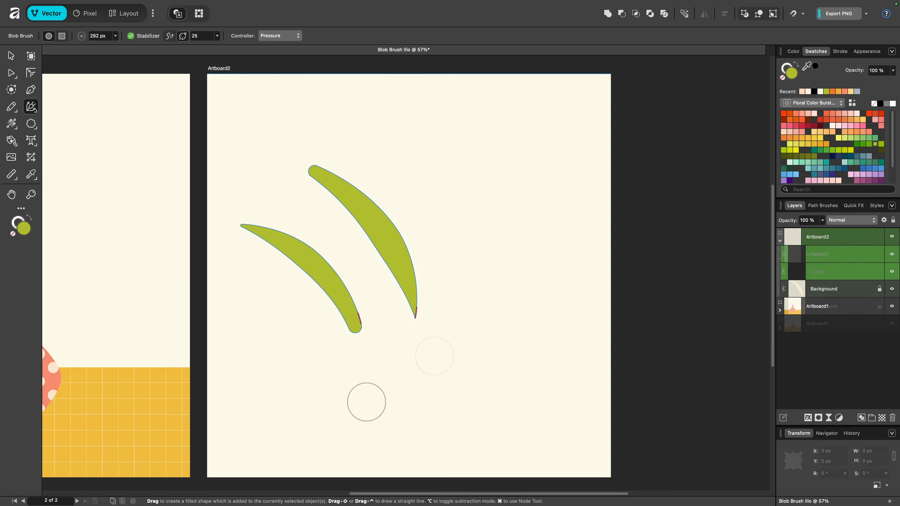
{"action": "mouse_move", "coordinate": [483, 294]}
{"action": "left_mouse_down"}
{"action": "mouse_move", "coordinate": [444, 217]}
{"action": "mouse_move", "coordinate": [379, 168]}
{"action": "left_mouse_up"}
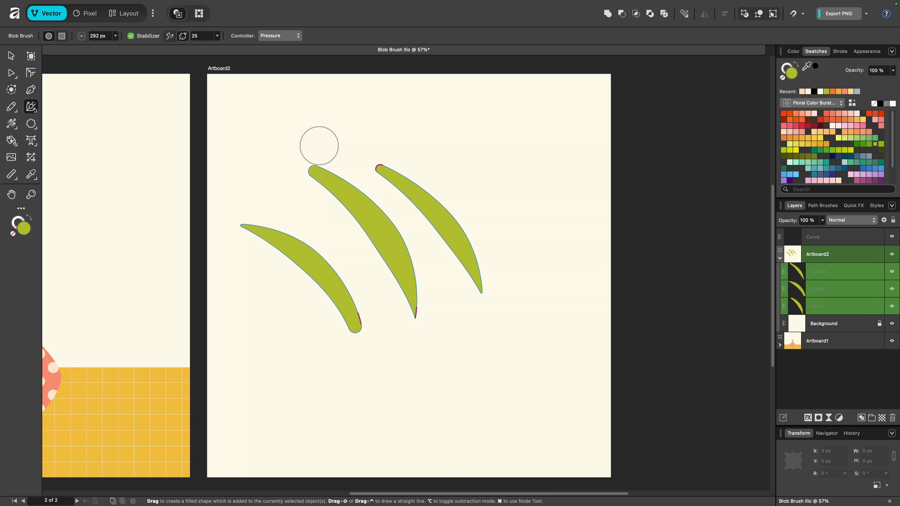
- Undo the three tapered strokes so Artboard2 is empty except for its background
{"action": "key", "text": "super+z"}
{"action": "key", "text": "super+z"}
{"action": "key", "text": "super+z"}
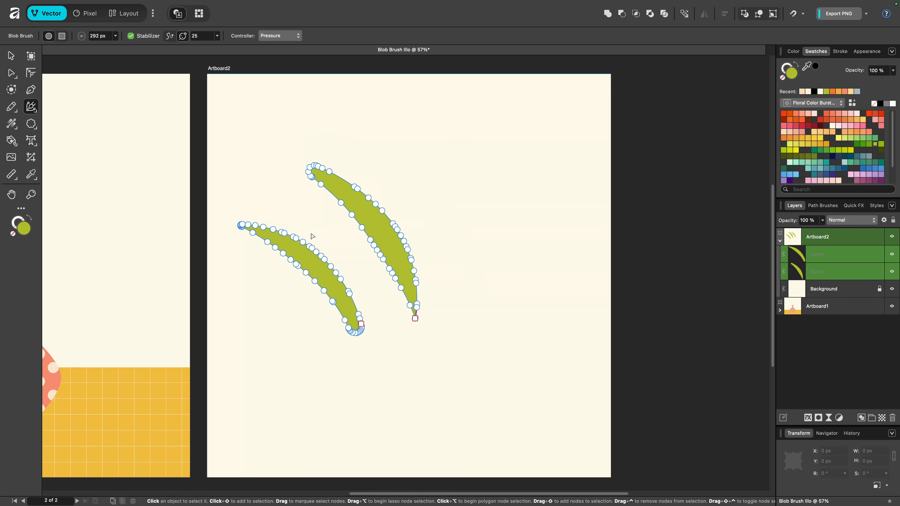
- Set the brush controller to None and paint one long, evenly thick curved stroke diagonally across Artboard2
{"action": "left_click", "coordinate": [274, 36]}
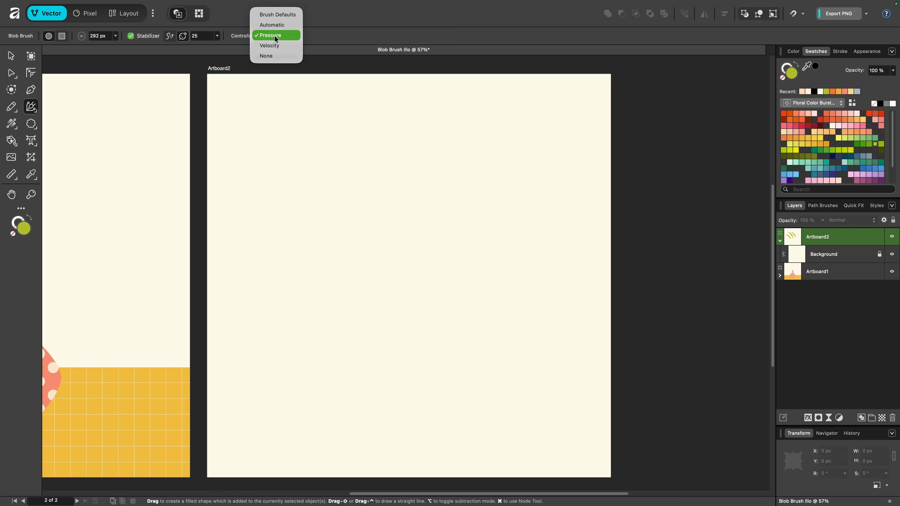
{"action": "left_click", "coordinate": [271, 56]}
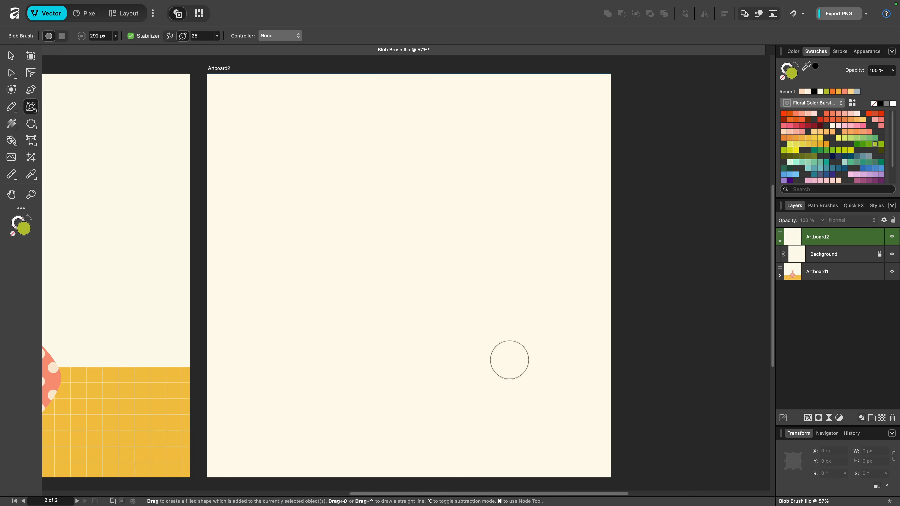
{"action": "mouse_move", "coordinate": [504, 364]}
{"action": "left_mouse_down"}
{"action": "mouse_move", "coordinate": [430, 219]}
{"action": "mouse_move", "coordinate": [247, 131]}
{"action": "left_mouse_up"}
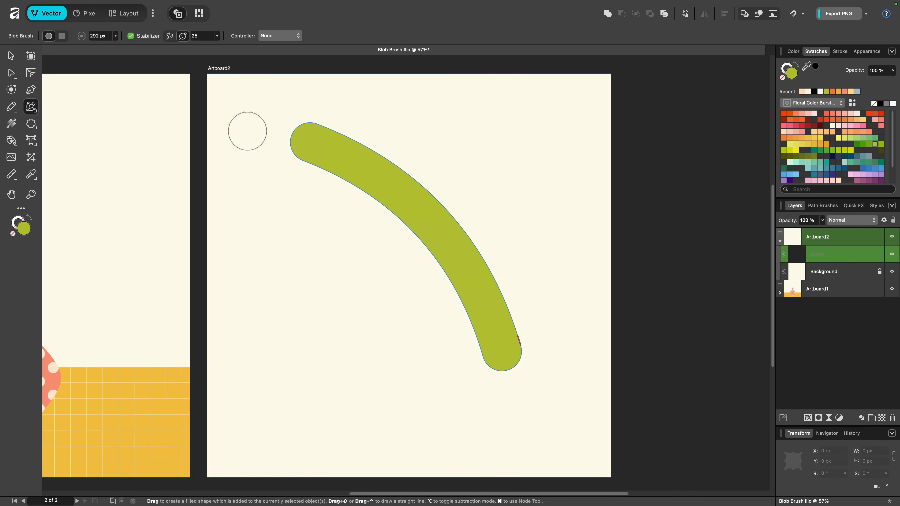
- Give the green curve an orange outline and paint another Blob Brush stroke below it
{"action": "key", "text": "a"}
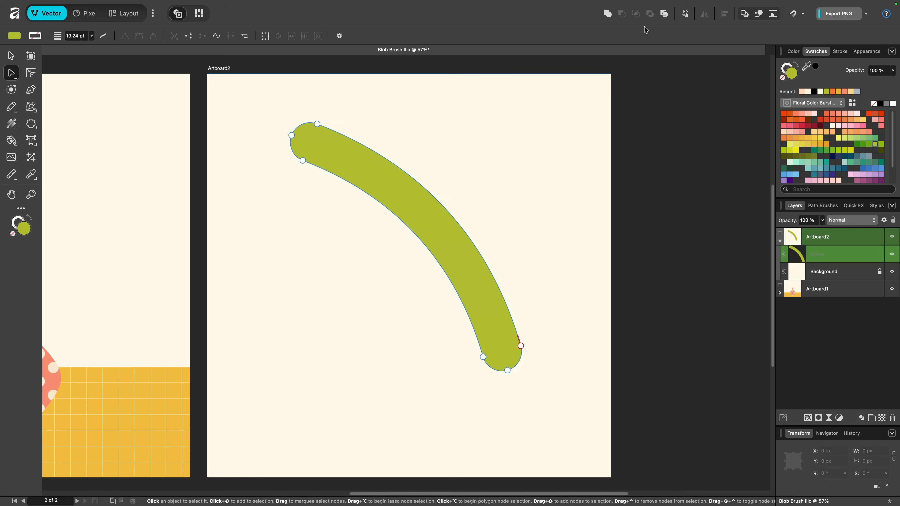
{"action": "left_click", "coordinate": [790, 70]}
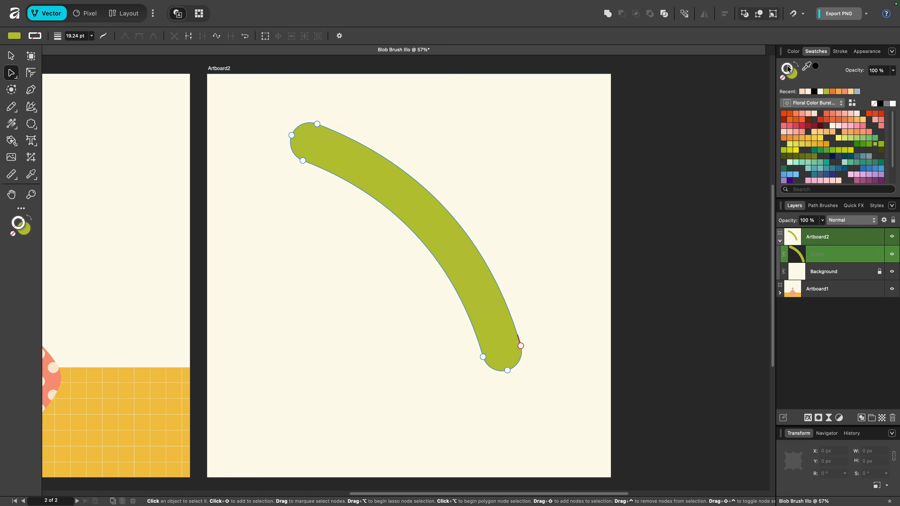
{"action": "left_click", "coordinate": [834, 91]}
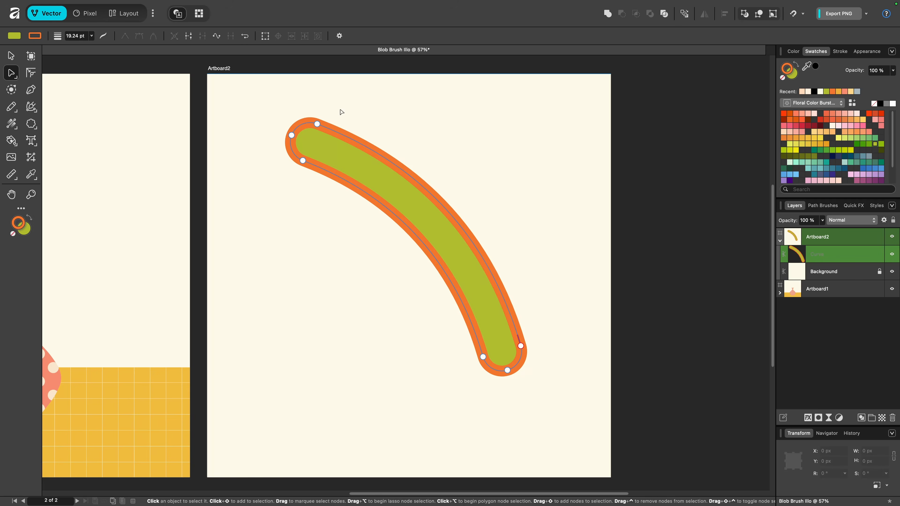
{"action": "left_click", "coordinate": [104, 36]}
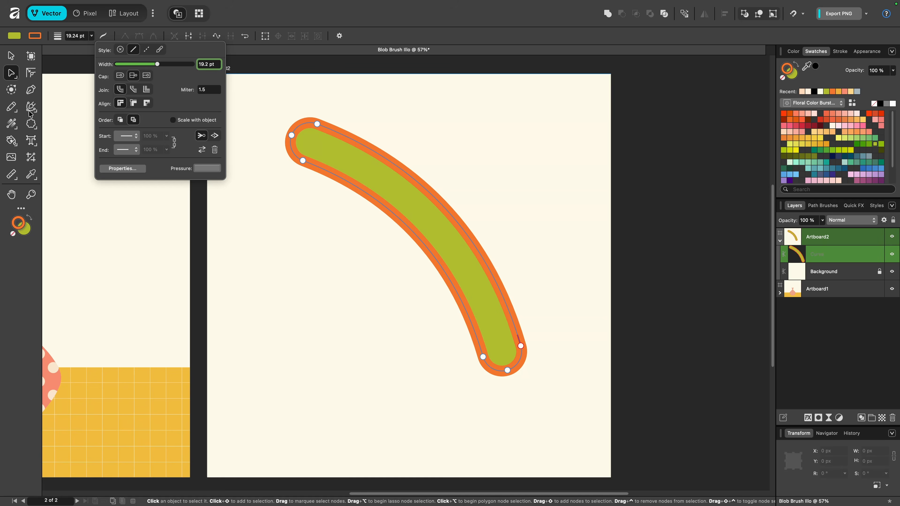
{"action": "key", "text": "b"}
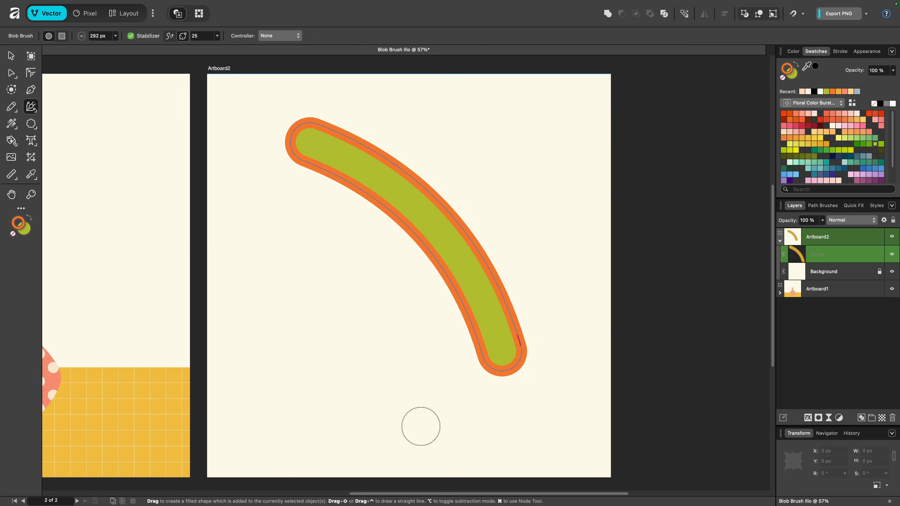
{"action": "mouse_move", "coordinate": [419, 424]}
{"action": "left_mouse_down"}
{"action": "mouse_move", "coordinate": [390, 331]}
{"action": "mouse_move", "coordinate": [325, 253]}
{"action": "mouse_move", "coordinate": [234, 205]}
{"action": "left_mouse_up"}
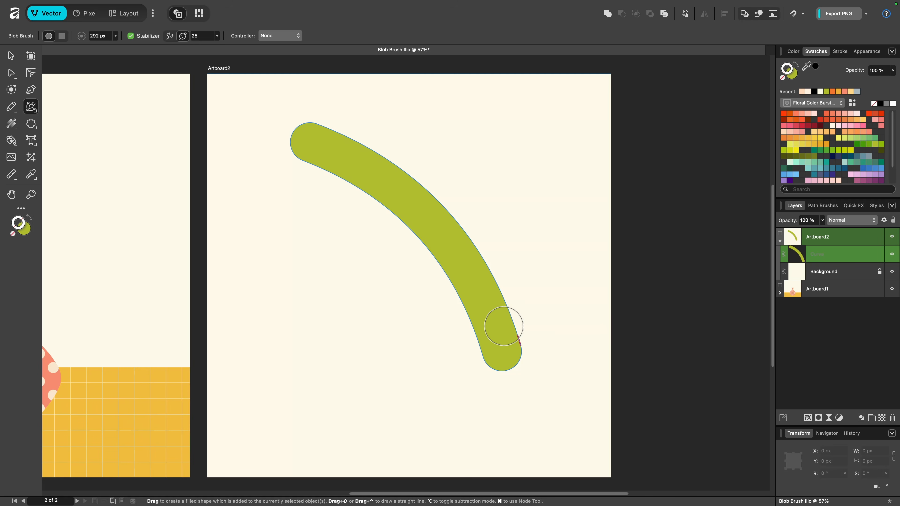
- Paint a second stroke overlapping the selected curve, then deselect it and paint a separate overlapping stroke below the first
{"action": "mouse_move", "coordinate": [504, 320]}
{"action": "left_mouse_down"}
{"action": "mouse_move", "coordinate": [473, 210]}
{"action": "mouse_move", "coordinate": [392, 107]}
{"action": "left_mouse_up"}
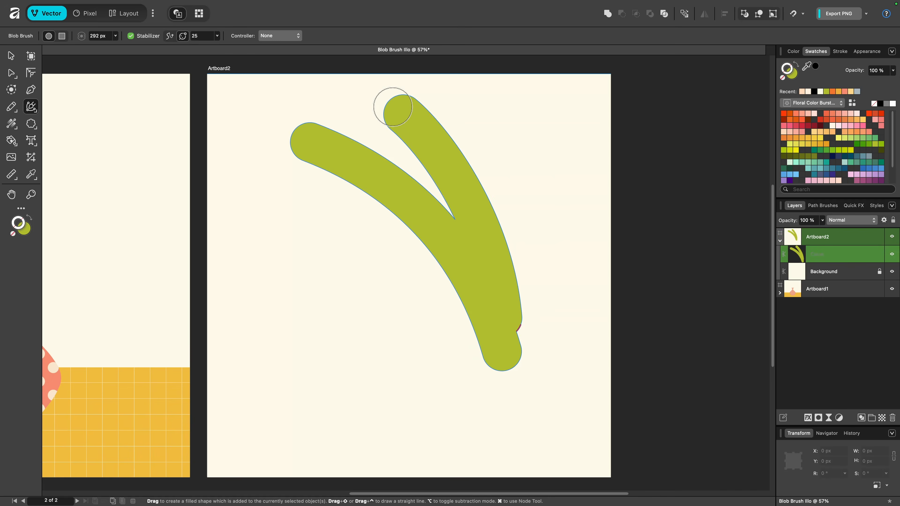
{"action": "key", "text": "super+d"}
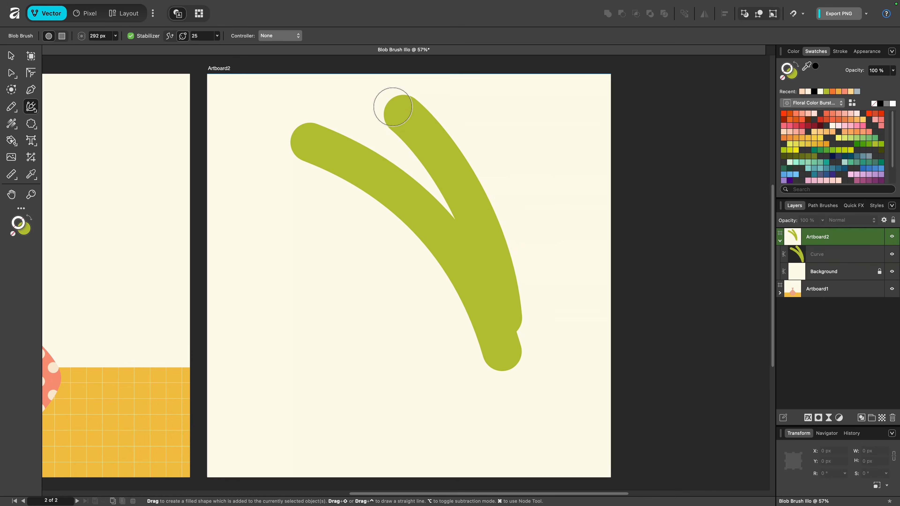
{"action": "mouse_move", "coordinate": [488, 306]}
{"action": "left_mouse_down"}
{"action": "mouse_move", "coordinate": [368, 216]}
{"action": "mouse_move", "coordinate": [272, 209]}
{"action": "left_mouse_up"}
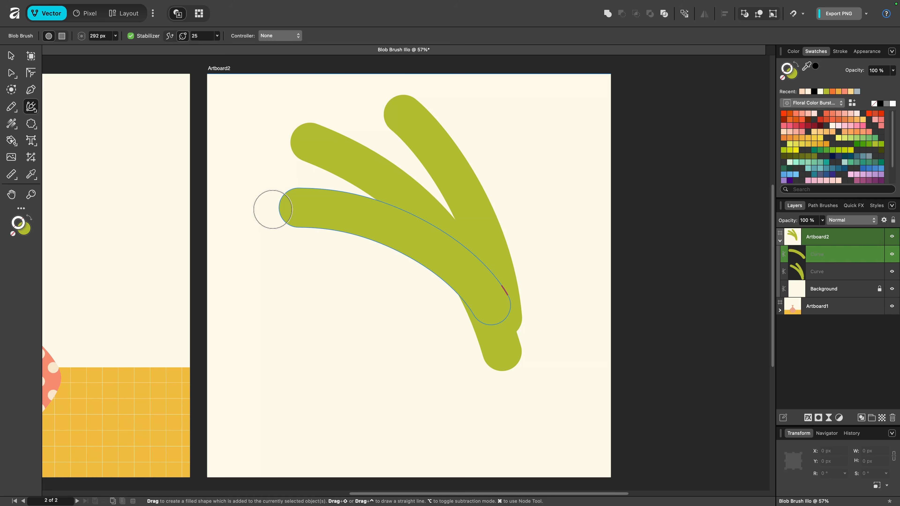
{"action": "mouse_move", "coordinate": [391, 394]}
{"action": "left_mouse_down"}
{"action": "mouse_move", "coordinate": [342, 330]}
{"action": "mouse_move", "coordinate": [263, 293]}
{"action": "mouse_move", "coordinate": [213, 285]}
{"action": "left_mouse_up"}
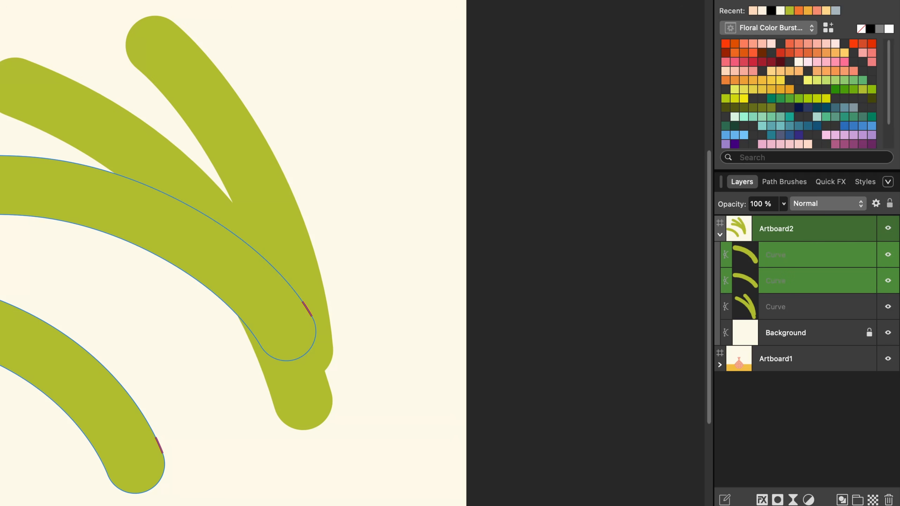
{"action": "key", "text": "super+z"}
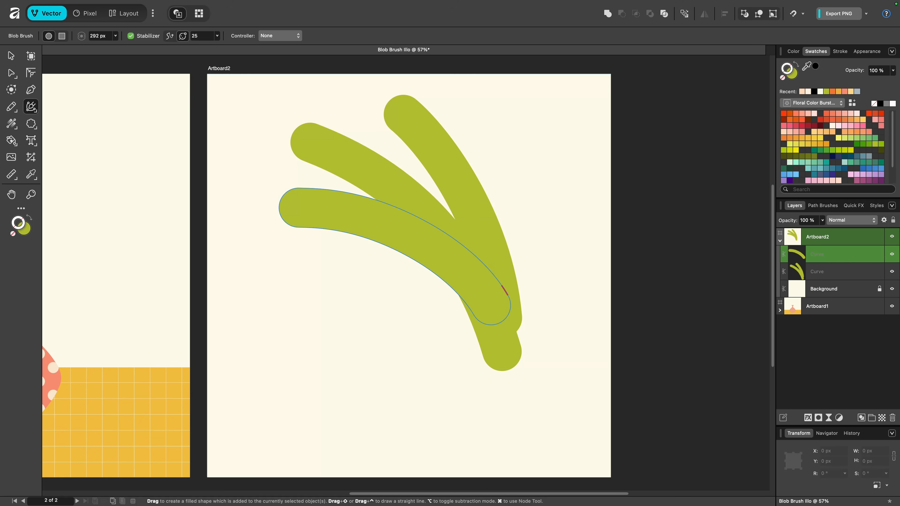
- Select both green curve layers and merge them into one shape with a Blob Brush dab over their overlap
{"action": "left_click", "coordinate": [827, 274], "text": "shift"}
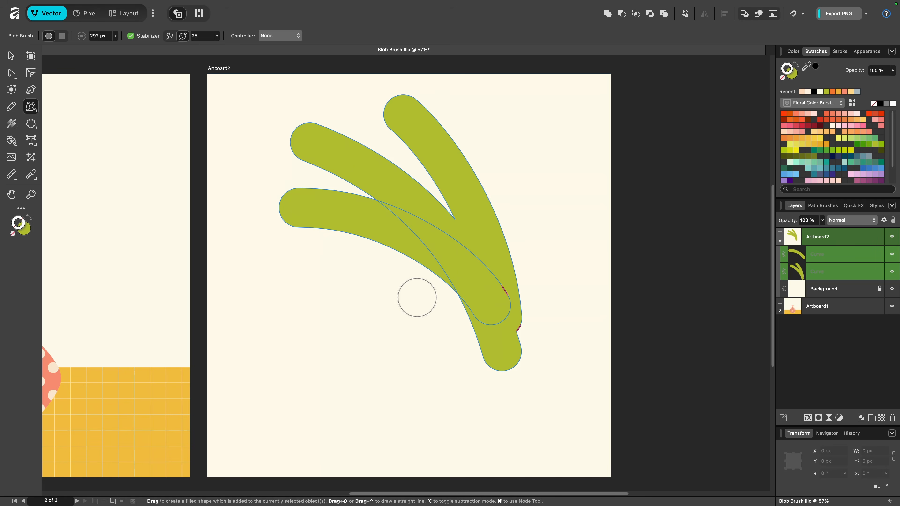
{"action": "scroll", "coordinate": [489, 262], "scroll_direction": "up", "scroll_amount": 4}
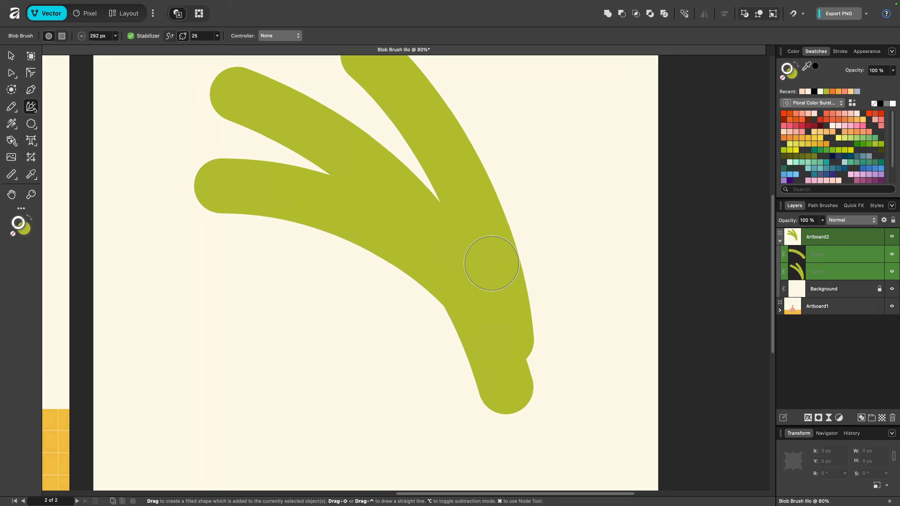
{"action": "scroll", "coordinate": [491, 263], "scroll_direction": "up", "scroll_amount": 1}
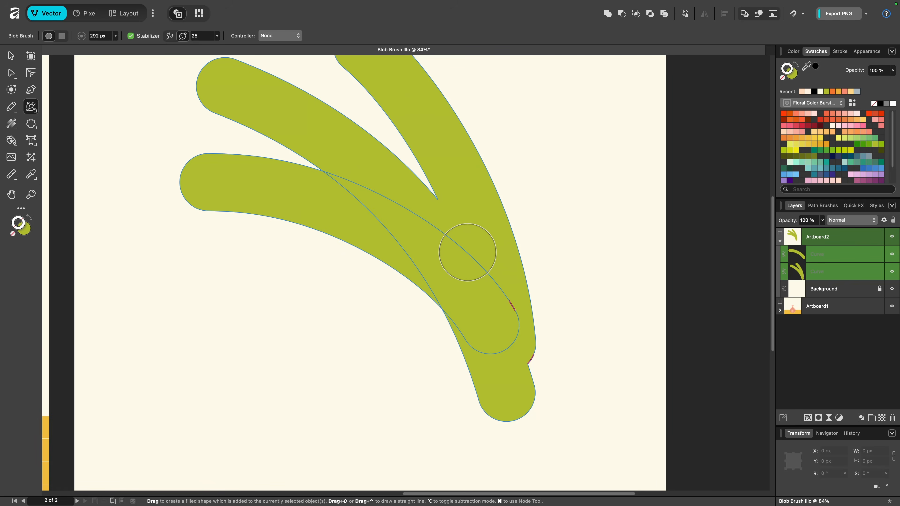
{"action": "left_click", "coordinate": [468, 253]}
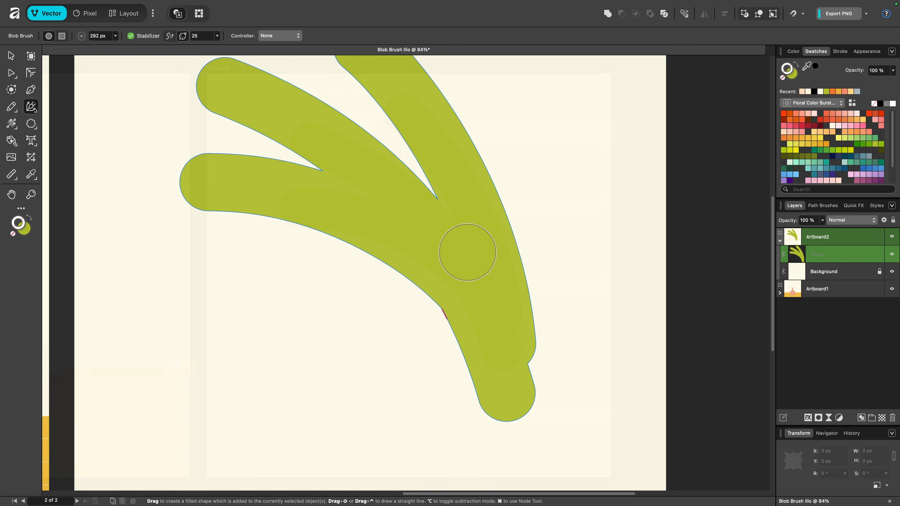
- Paint two more strokes overlapping the green shape, one running upward and one extending sideways beneath the existing branches
{"action": "scroll", "coordinate": [490, 262], "scroll_direction": "down", "scroll_amount": 3}
{"action": "left_click_drag", "start_coordinate": [491, 252], "coordinate": [472, 101]}
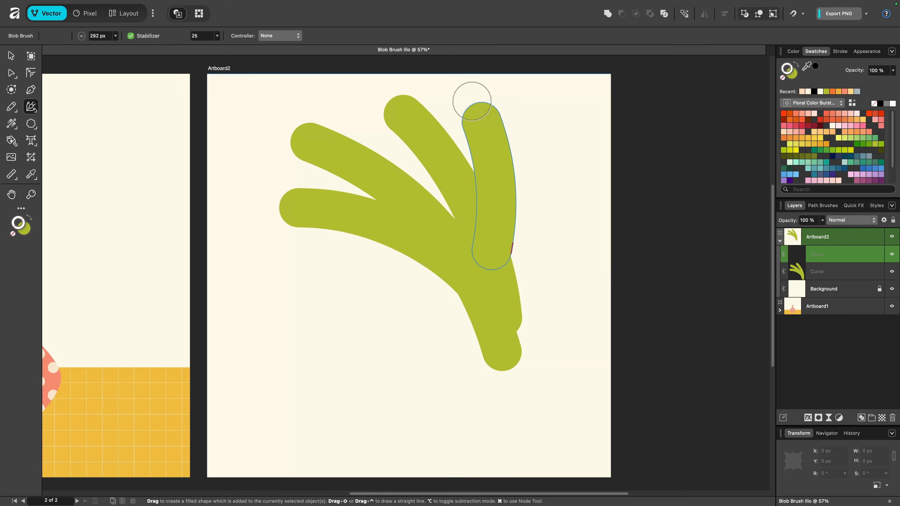
{"action": "left_click_drag", "start_coordinate": [495, 303], "coordinate": [303, 270]}
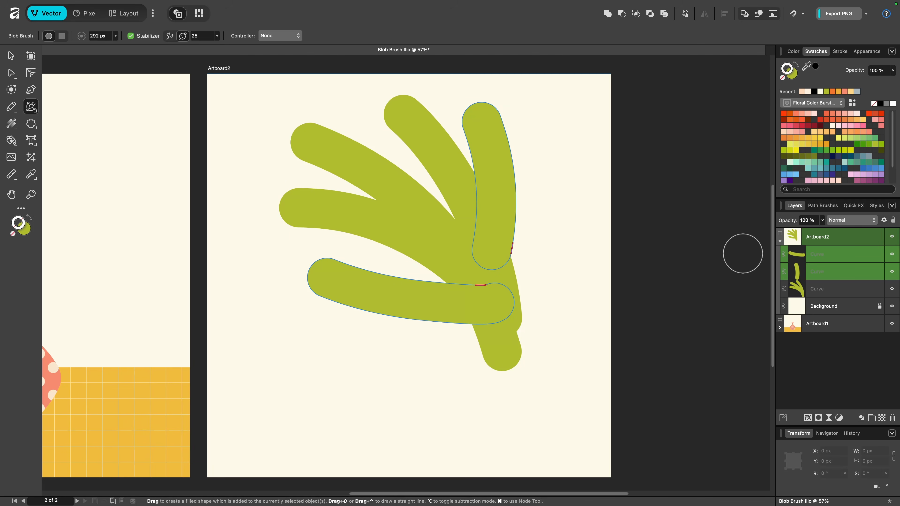
- Select the lower sideways stroke and the main shape, and merge them with a Blob Brush dab where they overlap
{"action": "left_click", "coordinate": [832, 253]}
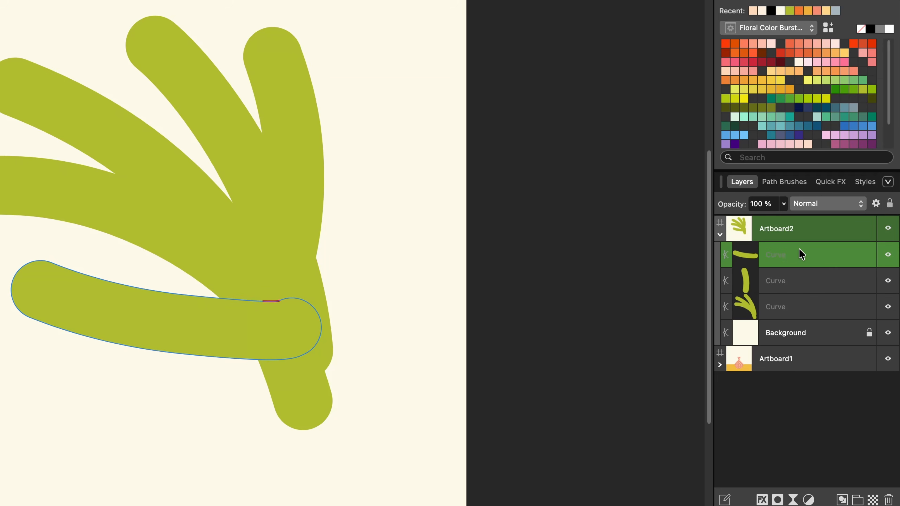
{"action": "left_click", "coordinate": [805, 301], "text": "super"}
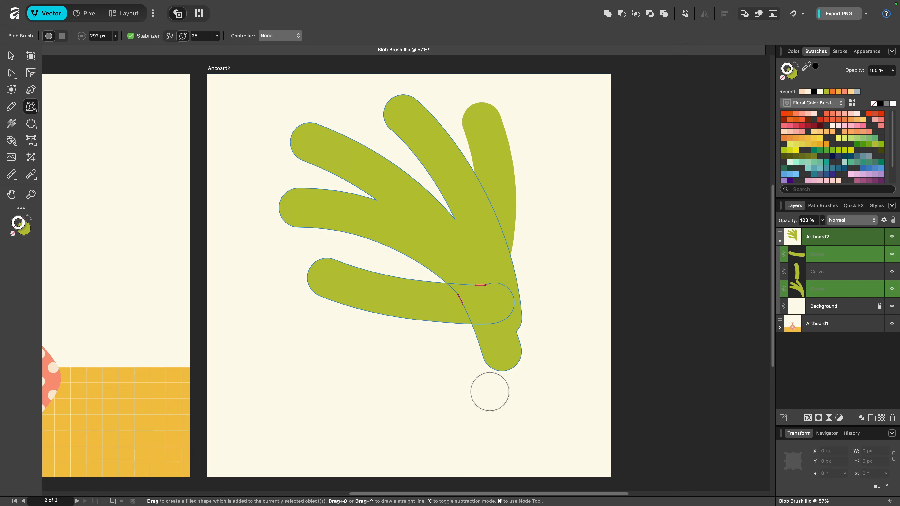
{"action": "left_click", "coordinate": [486, 282]}
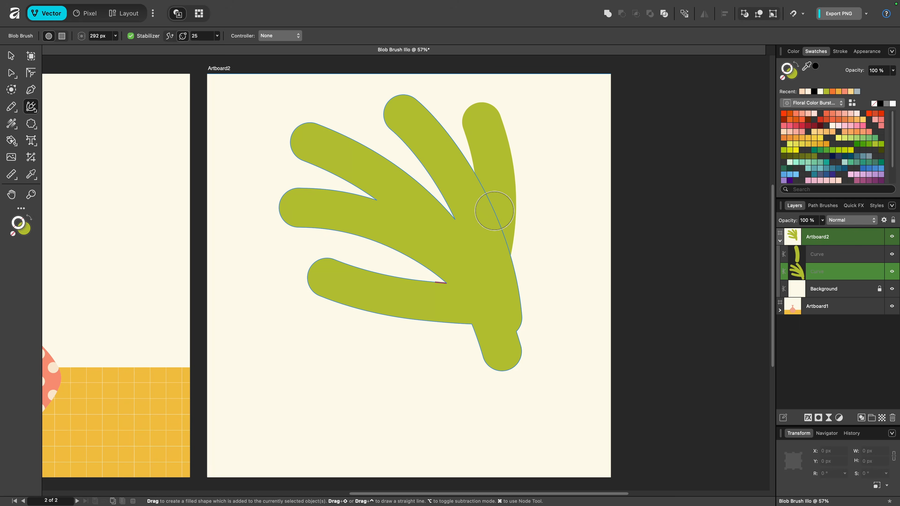
- Dab over the overlap with the unselected upright stroke, hiding and showing that stroke's layer to check what was added
{"action": "left_click", "coordinate": [493, 210]}
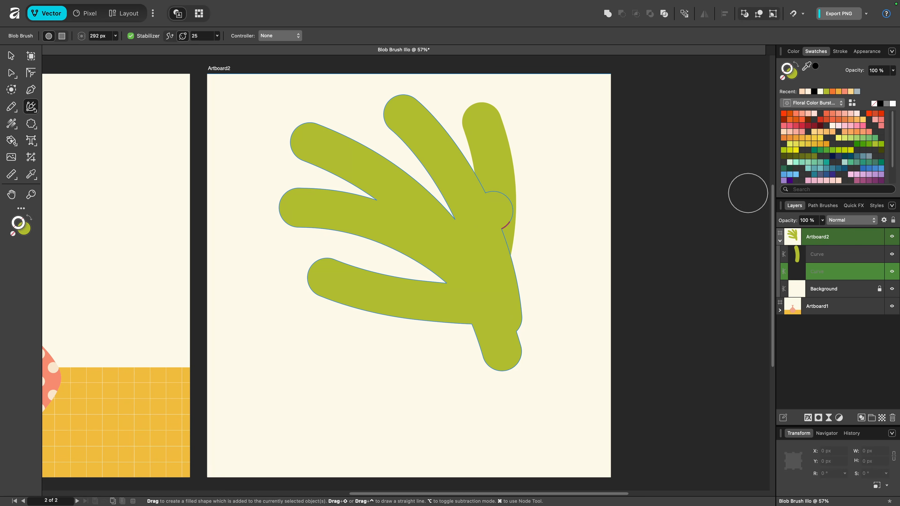
{"action": "left_click", "coordinate": [892, 254]}
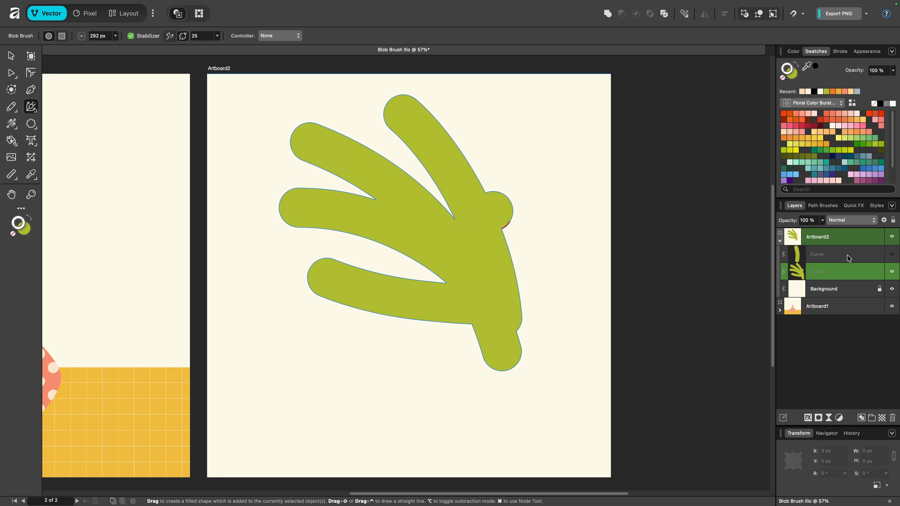
{"action": "left_click", "coordinate": [892, 255]}
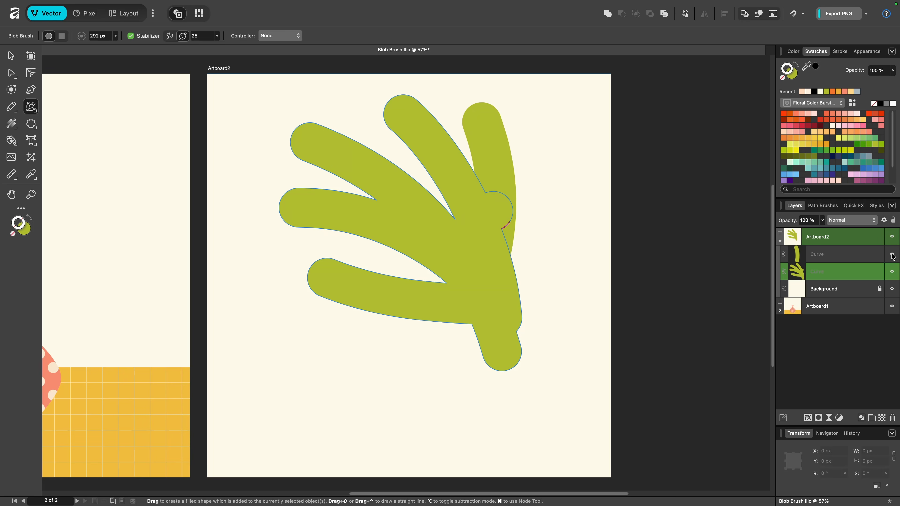
- Add the upright stroke to the selection and merge it into the main shape with a Blob Brush dab
{"action": "left_click", "coordinate": [859, 255], "text": "shift"}
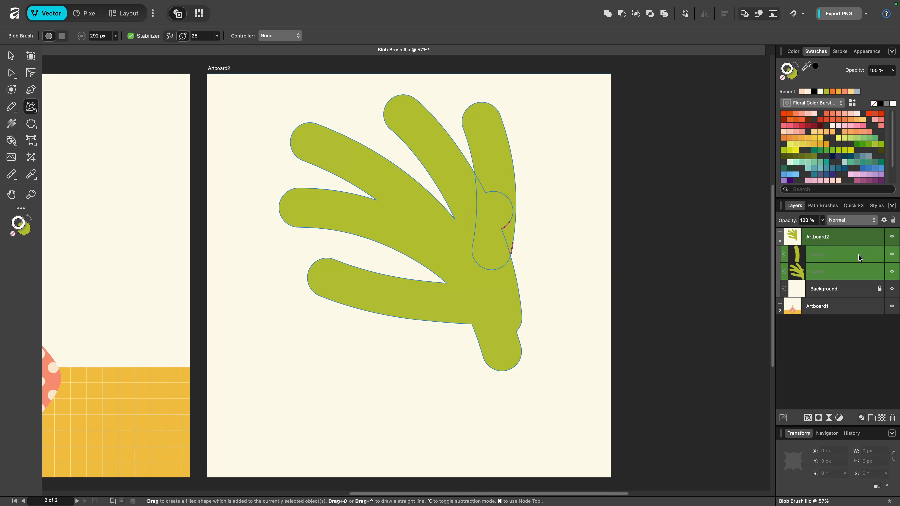
{"action": "left_click", "coordinate": [477, 249]}
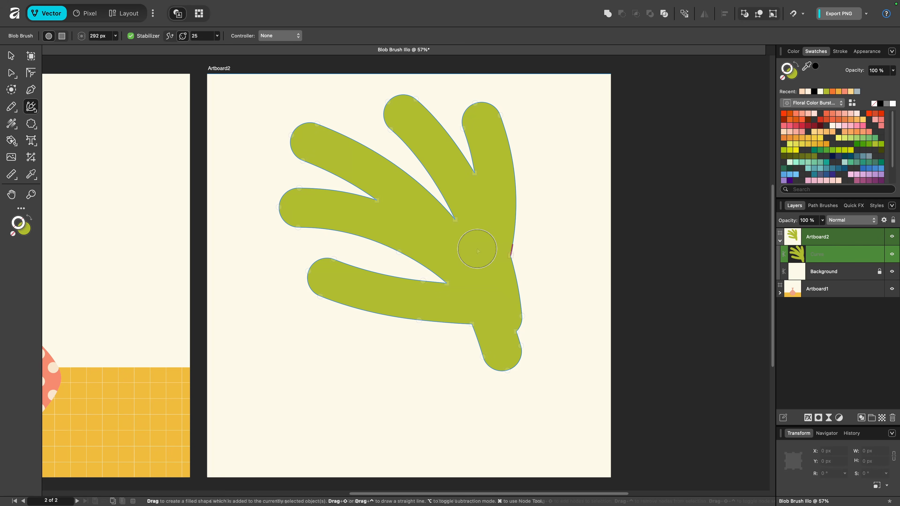
- Deselect the green shape, set an orange fill (R:224 G:79 B:0) with no stroke, and paint an upright Blob Brush stroke overlapping its outer edge
{"action": "key", "text": "super+d"}
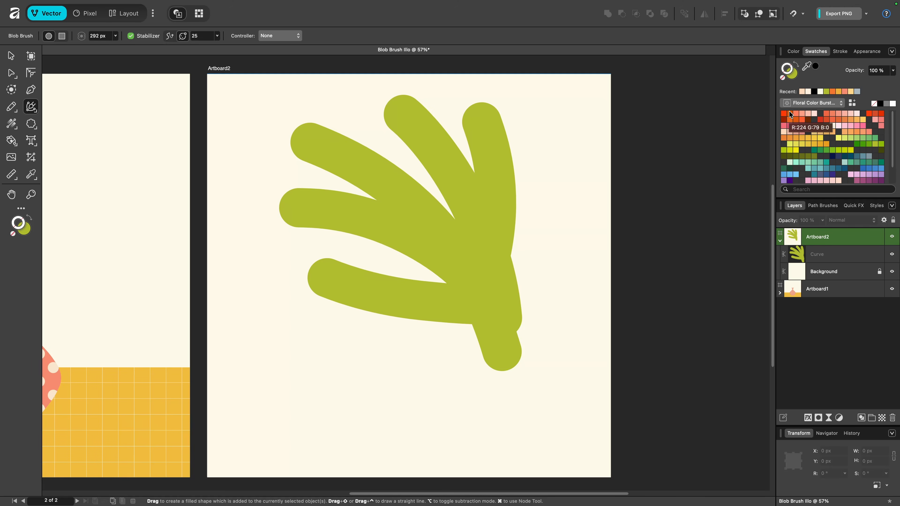
{"action": "left_click", "coordinate": [791, 114]}
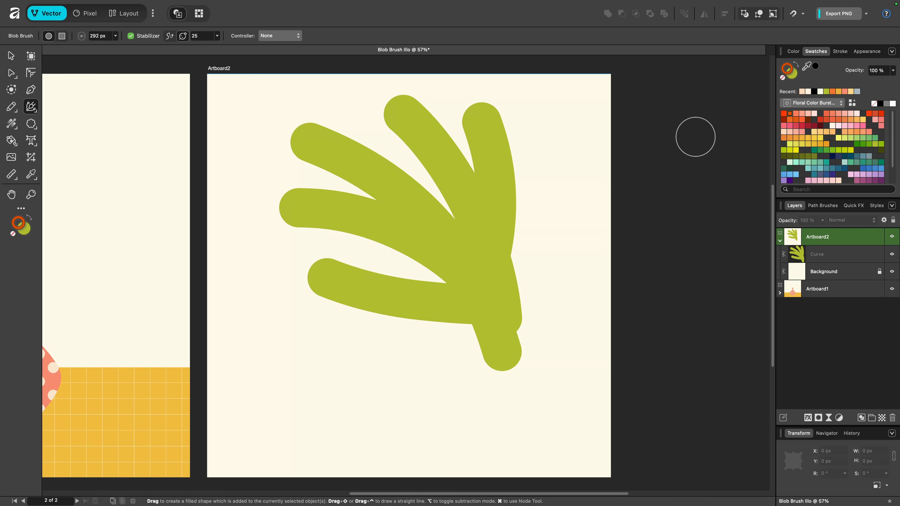
{"action": "left_click", "coordinate": [798, 66]}
{"action": "left_click", "coordinate": [783, 78]}
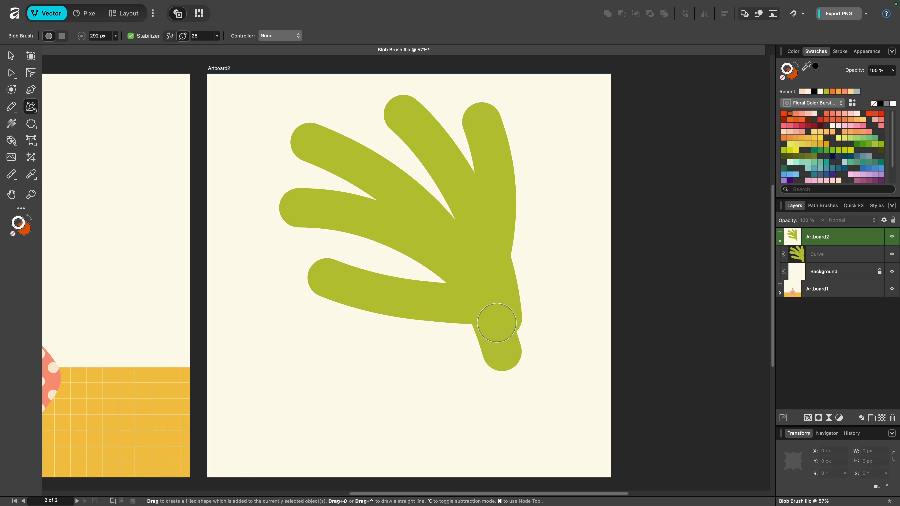
{"action": "mouse_move", "coordinate": [503, 300]}
{"action": "left_mouse_down"}
{"action": "mouse_move", "coordinate": [542, 159]}
{"action": "mouse_move", "coordinate": [536, 123]}
{"action": "left_mouse_up"}
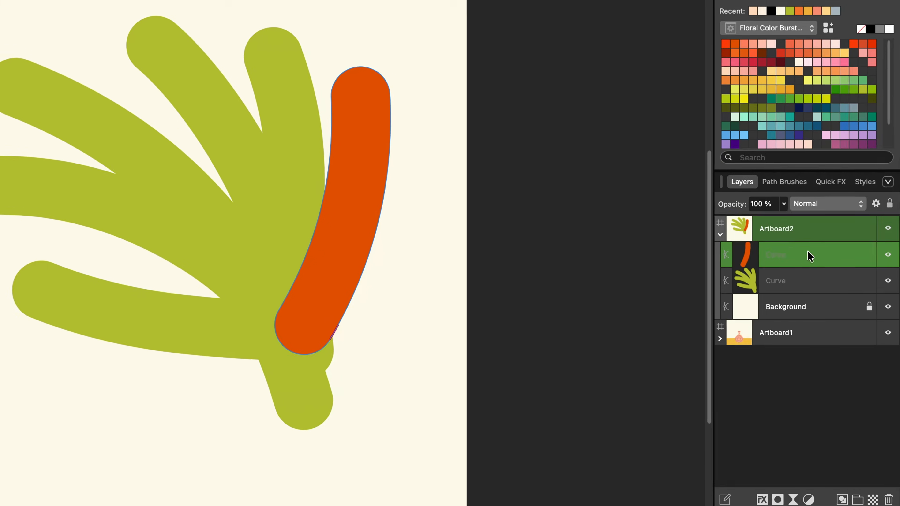
- Try merging the selected orange stroke and green shape with a Blob Brush dab on the green area, and undo the merge
{"action": "left_click", "coordinate": [812, 281], "text": "shift"}
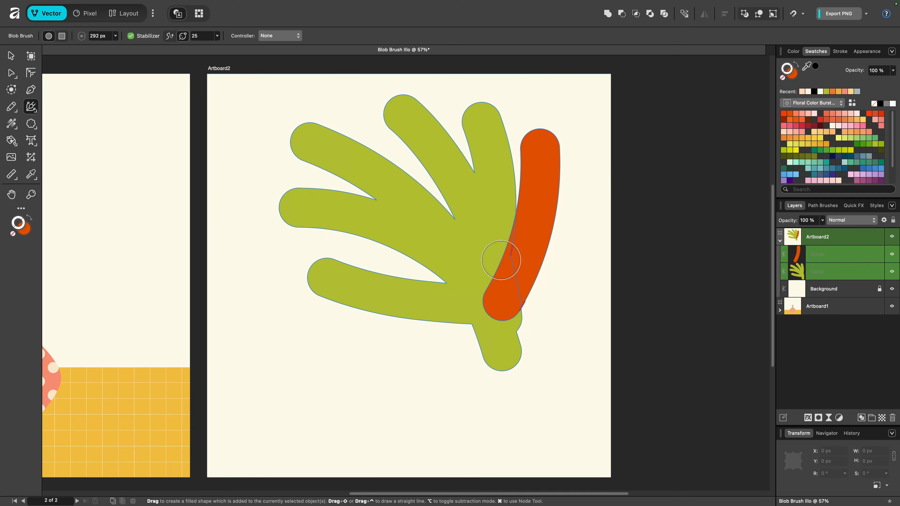
{"action": "left_click", "coordinate": [490, 266]}
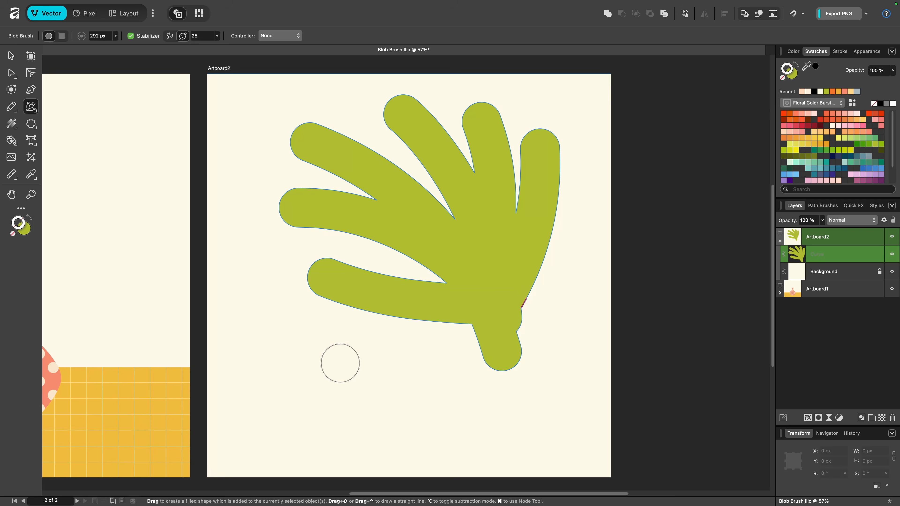
{"action": "key", "text": "ctrl+z"}
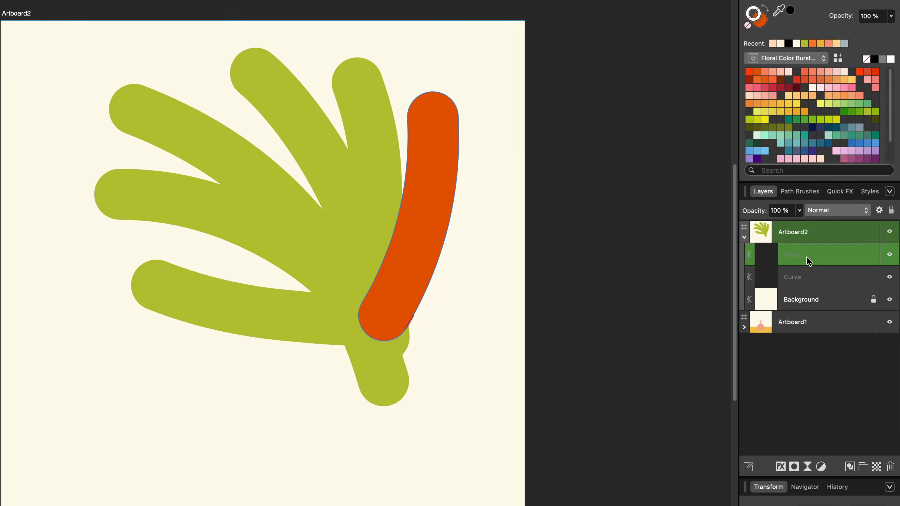
- Move the orange stroke below the green shape in the layer order, select both, and merge them with a Blob Brush dab
{"action": "left_click_drag", "start_coordinate": [809, 261], "coordinate": [805, 286]}
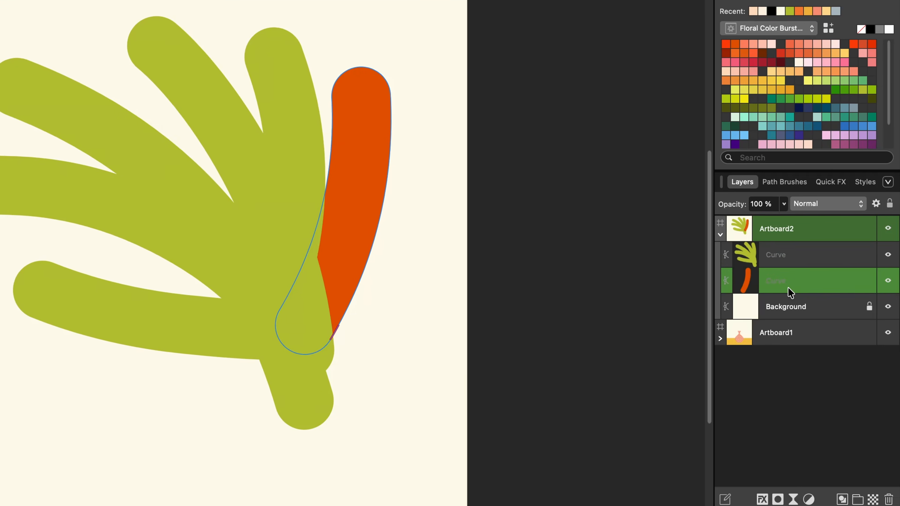
{"action": "left_click", "coordinate": [793, 255], "text": "shift"}
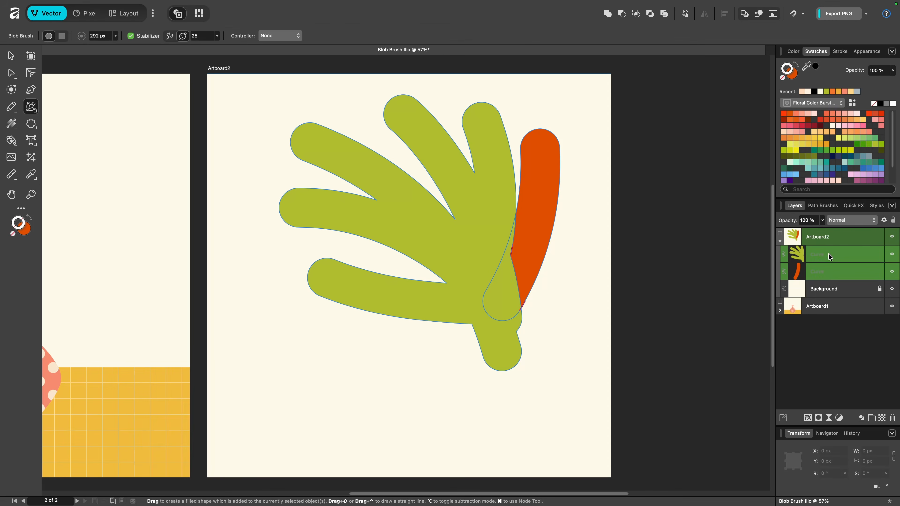
{"action": "left_click", "coordinate": [492, 277]}
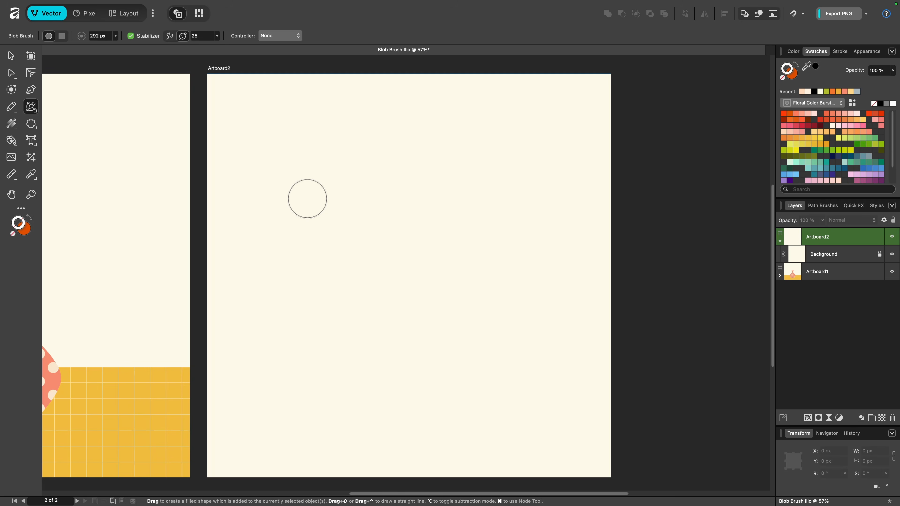
- Paint two straight diagonal orange strokes on the cleared Artboard2, the second a shorter one above the first
{"action": "mouse_move", "coordinate": [272, 145]}
{"action": "left_mouse_down"}
{"action": "mouse_move", "coordinate": [553, 159]}
{"action": "mouse_move", "coordinate": [506, 288]}
{"action": "mouse_move", "coordinate": [550, 141]}
{"action": "mouse_move", "coordinate": [492, 295]}
{"action": "mouse_move", "coordinate": [555, 161]}
{"action": "mouse_move", "coordinate": [520, 261]}
{"action": "mouse_move", "coordinate": [557, 244]}
{"action": "left_mouse_up"}
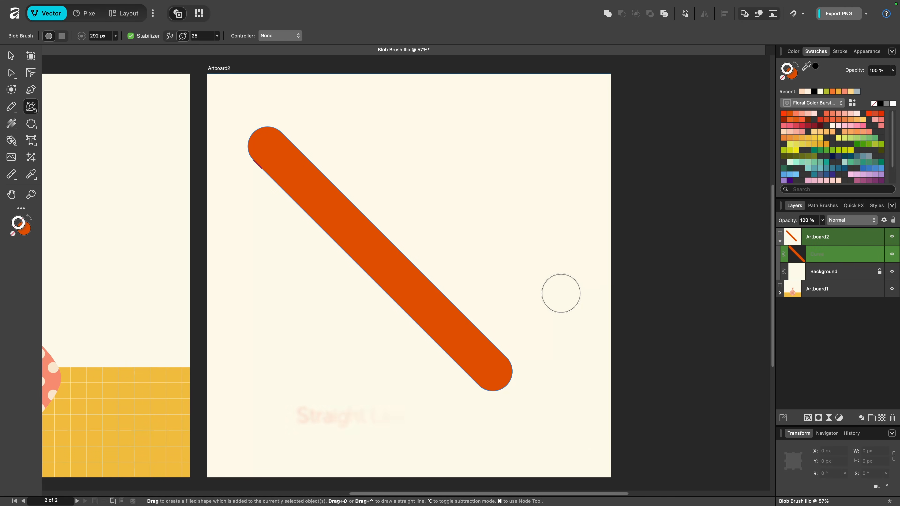
{"action": "mouse_move", "coordinate": [342, 119]}
{"action": "left_mouse_down"}
{"action": "mouse_move", "coordinate": [426, 190]}
{"action": "mouse_move", "coordinate": [528, 243]}
{"action": "mouse_move", "coordinate": [568, 121]}
{"action": "mouse_move", "coordinate": [522, 245]}
{"action": "mouse_move", "coordinate": [480, 290]}
{"action": "mouse_move", "coordinate": [555, 129]}
{"action": "mouse_move", "coordinate": [478, 276]}
{"action": "mouse_move", "coordinate": [523, 203]}
{"action": "mouse_move", "coordinate": [468, 286]}
{"action": "left_mouse_up"}
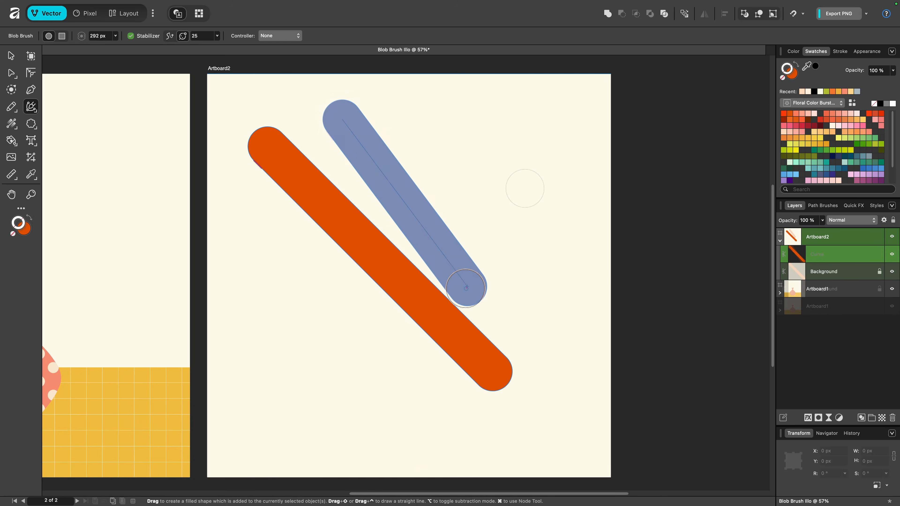
- Enlarge the Blob Brush to 511 px, and reduce it to 261 px
{"action": "key", "text": "bracketright"}
{"action": "key", "text": "bracketright"}
{"action": "key", "text": "bracketright"}
{"action": "key", "text": "bracketright"}
{"action": "key", "text": "bracketright"}
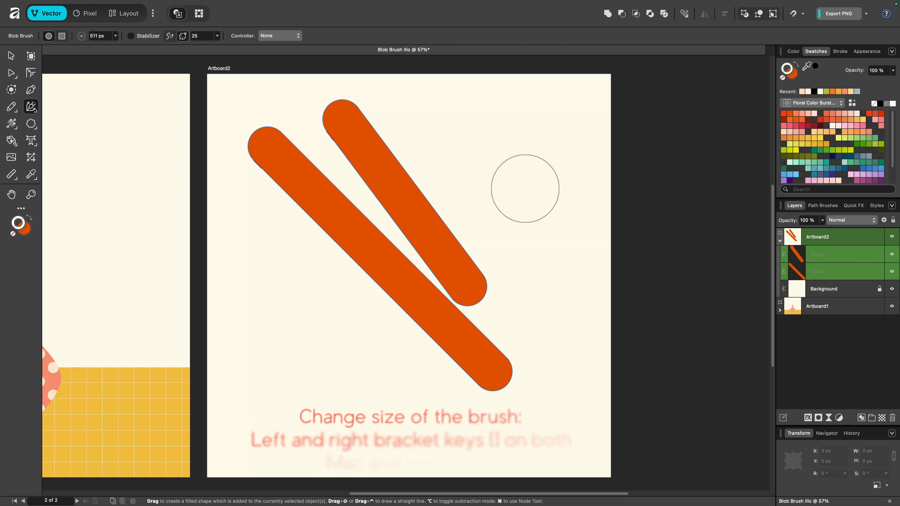
{"action": "key", "text": "bracketleft"}
{"action": "key", "text": "bracketleft"}
{"action": "key", "text": "bracketleft"}
{"action": "key", "text": "bracketleft"}
{"action": "key", "text": "bracketleft"}
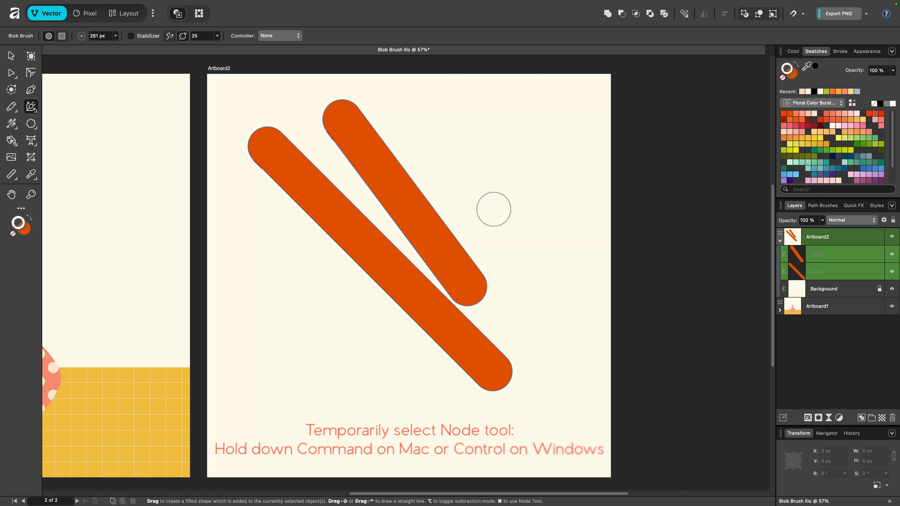
- Temporarily use the Node tool to bulge the upper stroke's outer edge upward and the lower stroke's outer edge downward
{"action": "key", "text": "super"}
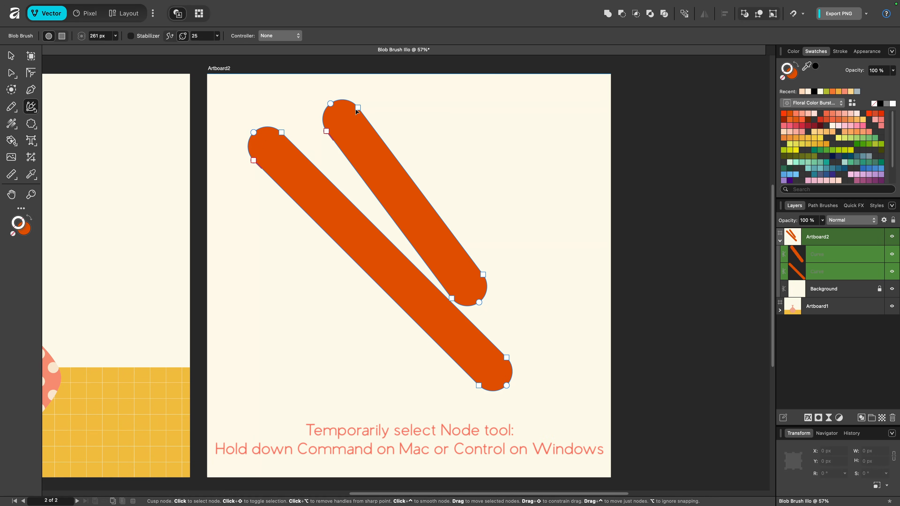
{"action": "left_click_drag", "start_coordinate": [425, 191], "coordinate": [488, 145]}
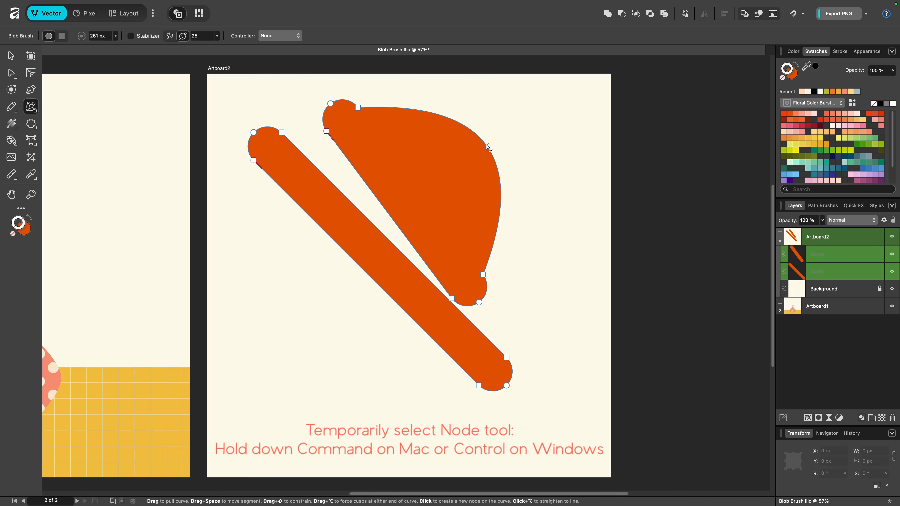
{"action": "left_click_drag", "start_coordinate": [368, 274], "coordinate": [357, 348]}
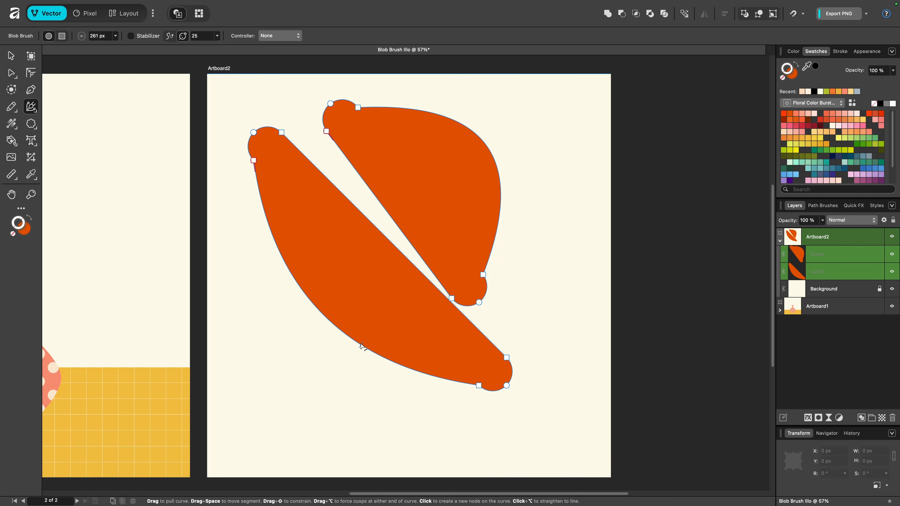
- Select only the lower orange shape and paint two short strokes that join onto its lower edge
{"action": "left_click", "coordinate": [362, 345]}
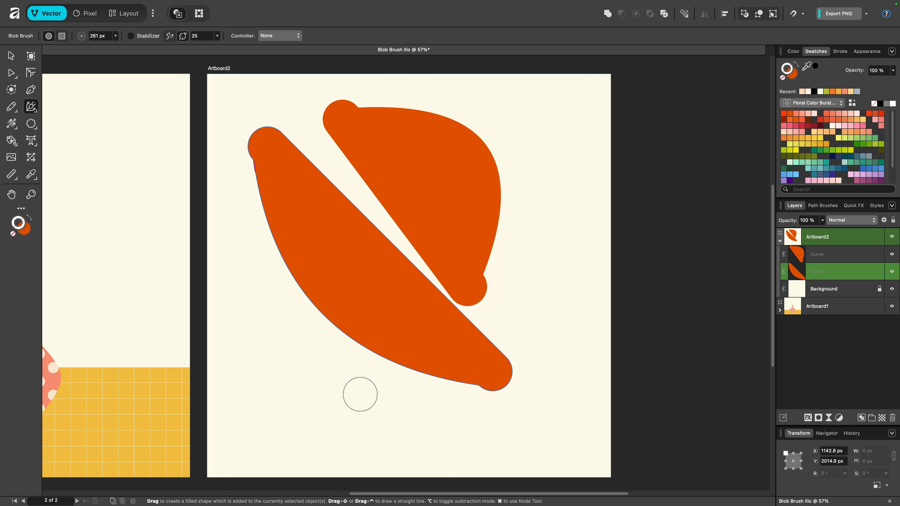
{"action": "left_click_drag", "start_coordinate": [360, 395], "coordinate": [382, 311]}
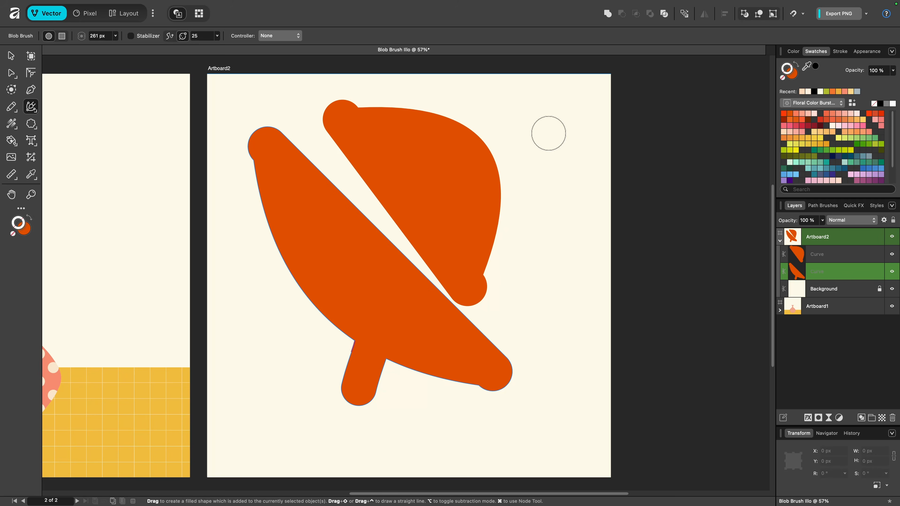
{"action": "mouse_move", "coordinate": [549, 134]}
{"action": "left_mouse_down"}
{"action": "mouse_move", "coordinate": [546, 217]}
{"action": "mouse_move", "coordinate": [392, 285]}
{"action": "mouse_move", "coordinate": [307, 338]}
{"action": "mouse_move", "coordinate": [290, 391]}
{"action": "mouse_move", "coordinate": [388, 387]}
{"action": "mouse_move", "coordinate": [344, 259]}
{"action": "mouse_move", "coordinate": [266, 208]}
{"action": "mouse_move", "coordinate": [277, 326]}
{"action": "mouse_move", "coordinate": [233, 361]}
{"action": "mouse_move", "coordinate": [311, 326]}
{"action": "mouse_move", "coordinate": [291, 269]}
{"action": "mouse_move", "coordinate": [286, 352]}
{"action": "mouse_move", "coordinate": [351, 347]}
{"action": "mouse_move", "coordinate": [306, 367]}
{"action": "mouse_move", "coordinate": [296, 411]}
{"action": "mouse_move", "coordinate": [415, 411]}
{"action": "mouse_move", "coordinate": [292, 338]}
{"action": "mouse_move", "coordinate": [298, 320]}
{"action": "left_mouse_up"}
{"action": "key", "text": "space"}
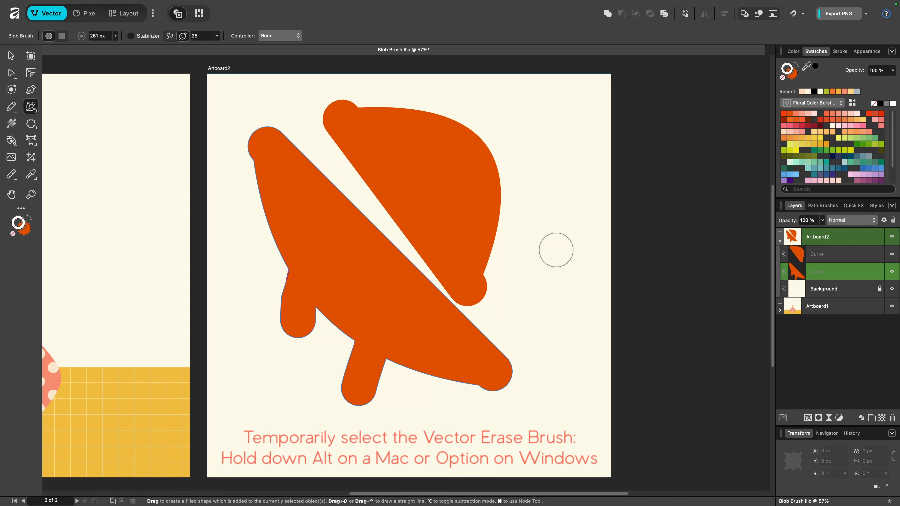
- Erase a bent band through the selected lower shape with the vector erase mode, and try erasing across the unselected upper shape
{"action": "key", "text": "alt"}
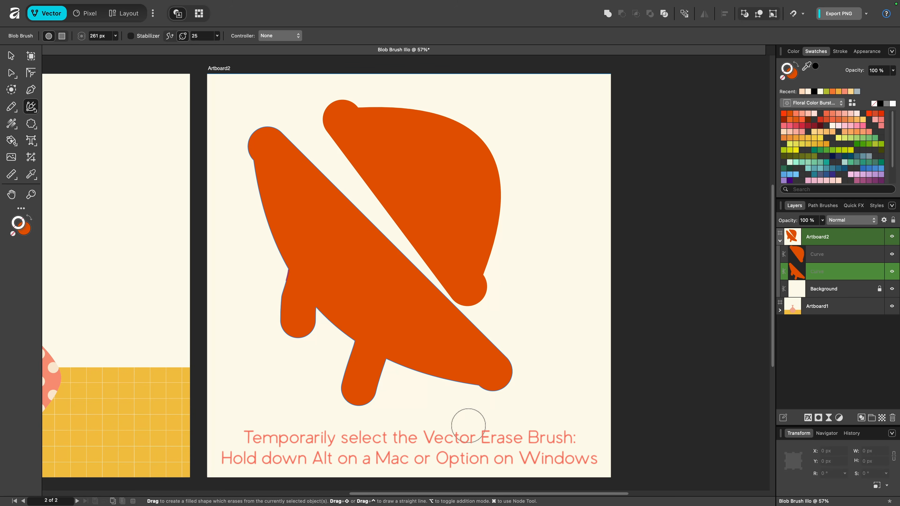
{"action": "mouse_move", "coordinate": [412, 409]}
{"action": "left_mouse_down"}
{"action": "mouse_move", "coordinate": [409, 339]}
{"action": "mouse_move", "coordinate": [394, 285]}
{"action": "mouse_move", "coordinate": [256, 245]}
{"action": "left_mouse_up"}
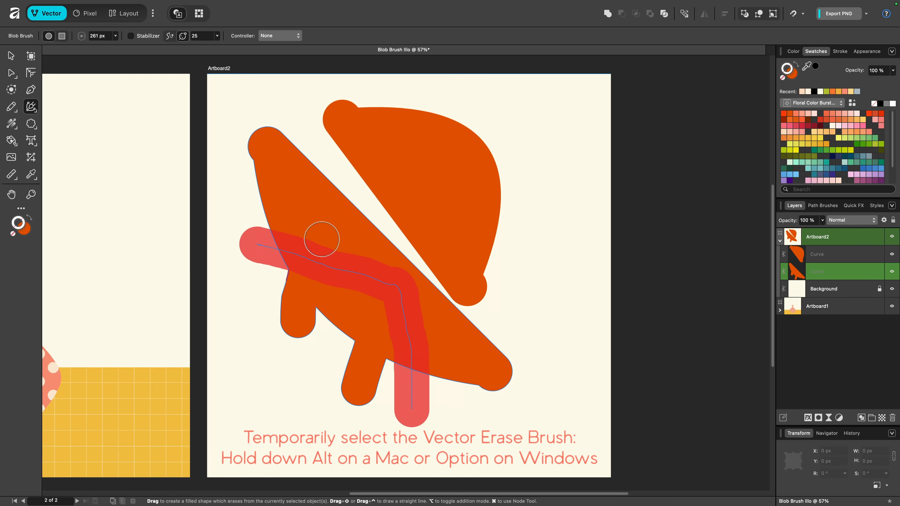
{"action": "mouse_move", "coordinate": [402, 153]}
{"action": "left_mouse_down"}
{"action": "mouse_move", "coordinate": [402, 115]}
{"action": "mouse_move", "coordinate": [403, 177]}
{"action": "mouse_move", "coordinate": [533, 227]}
{"action": "left_mouse_up"}
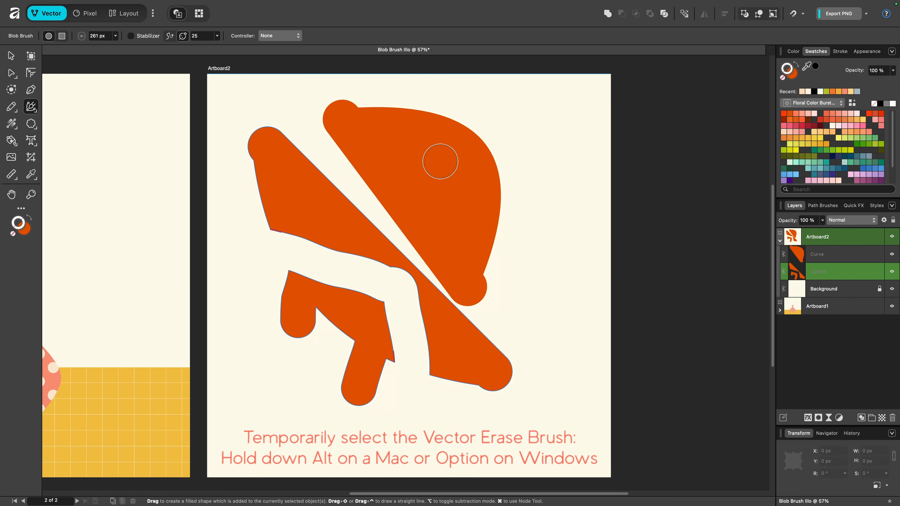
- Add the upper orange shape to the selection and erase a curved band through it
{"action": "left_click", "coordinate": [845, 255], "text": "shift"}
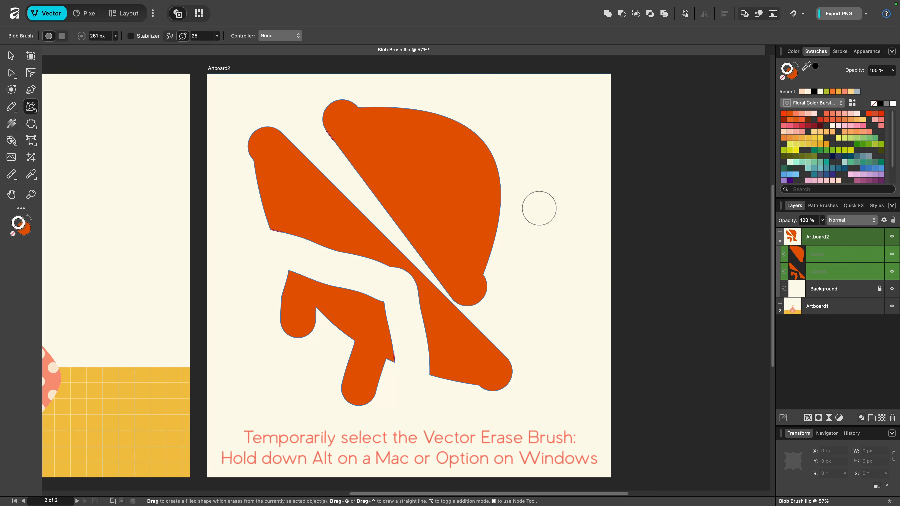
{"action": "mouse_move", "coordinate": [538, 209]}
{"action": "left_mouse_down"}
{"action": "mouse_move", "coordinate": [468, 200]}
{"action": "mouse_move", "coordinate": [426, 132]}
{"action": "mouse_move", "coordinate": [432, 97]}
{"action": "left_mouse_up"}
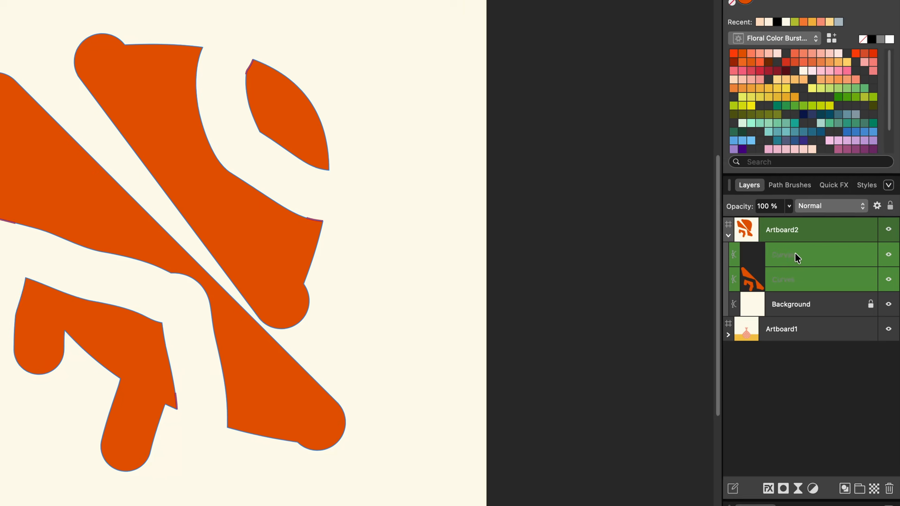
- Select the two erased shapes' layers alternately to examine which separated pieces belong to each one
{"action": "left_click", "coordinate": [797, 258]}
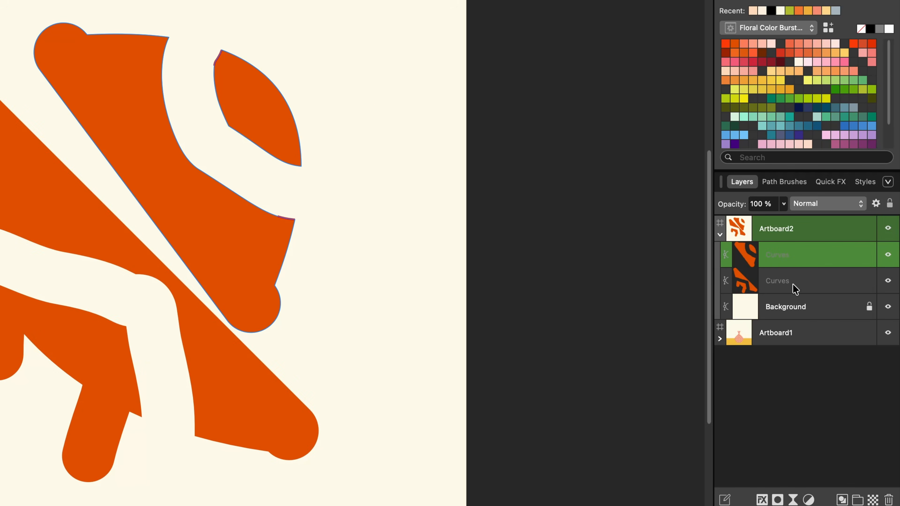
{"action": "left_click", "coordinate": [798, 283]}
{"action": "left_click", "coordinate": [803, 254]}
{"action": "left_click", "coordinate": [797, 281]}
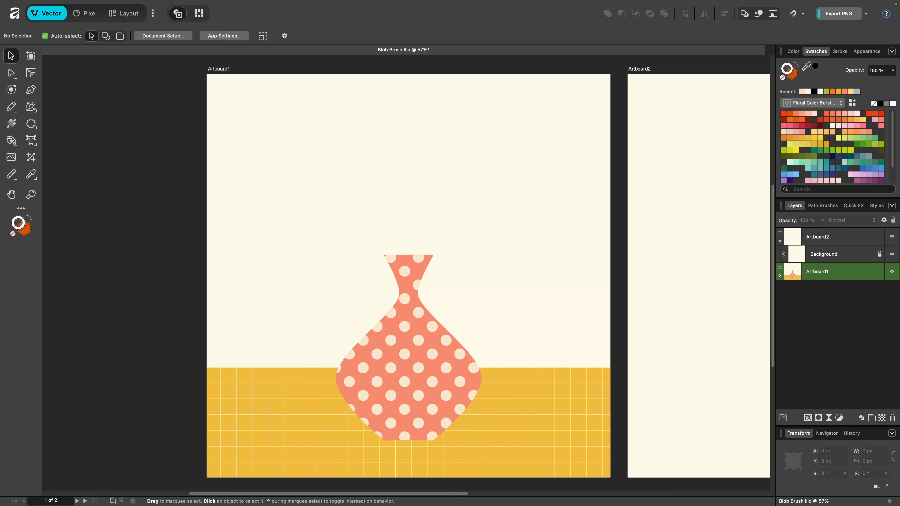
- Set the Blob Brush to a green fill and 160 px, and paint a curved stem rising from the vase on Artboard1
{"action": "left_click", "coordinate": [31, 106]}
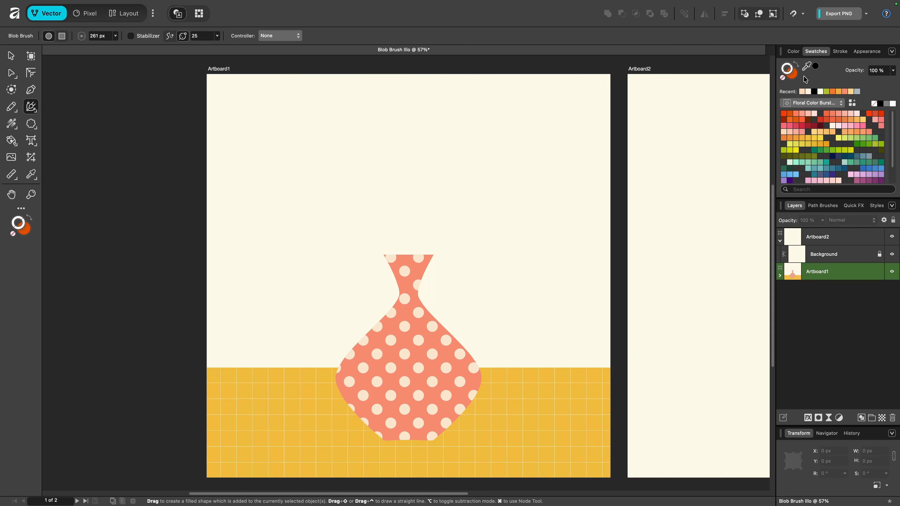
{"action": "left_click", "coordinate": [792, 76]}
{"action": "left_click", "coordinate": [827, 92]}
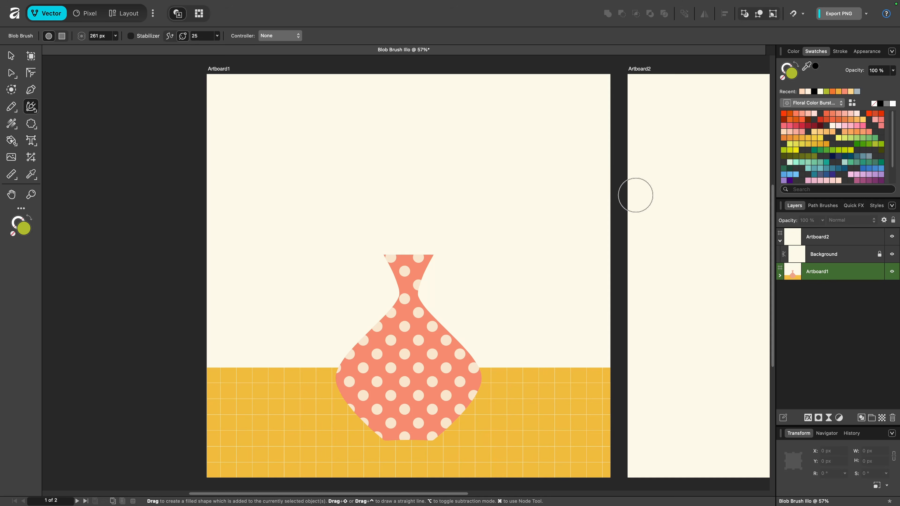
{"action": "key", "text": "bracketleft"}
{"action": "key", "text": "bracketleft"}
{"action": "key", "text": "bracketleft"}
{"action": "mouse_move", "coordinate": [416, 339]}
{"action": "left_mouse_down"}
{"action": "mouse_move", "coordinate": [381, 212]}
{"action": "mouse_move", "coordinate": [345, 170]}
{"action": "mouse_move", "coordinate": [268, 124]}
{"action": "left_mouse_up"}
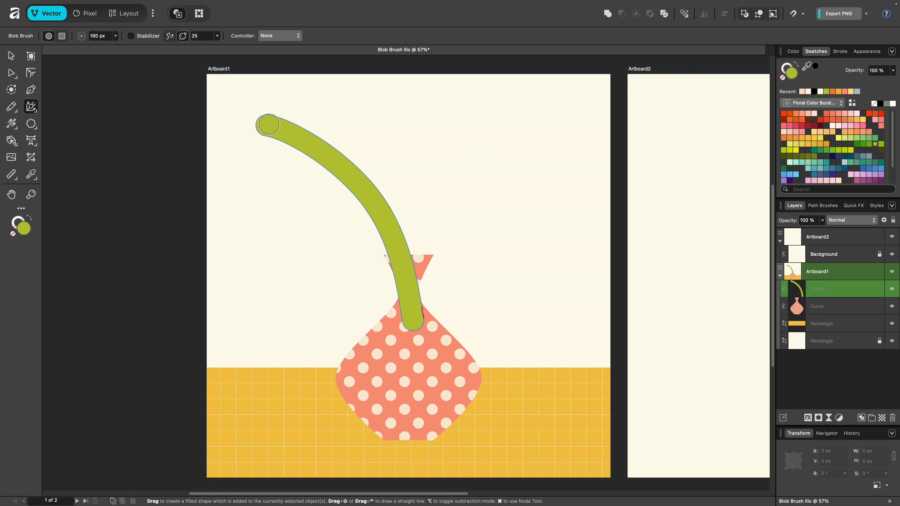
- Thin the green stem with a contour offset of -62.9 px and bake its appearance
{"action": "key", "text": "j"}
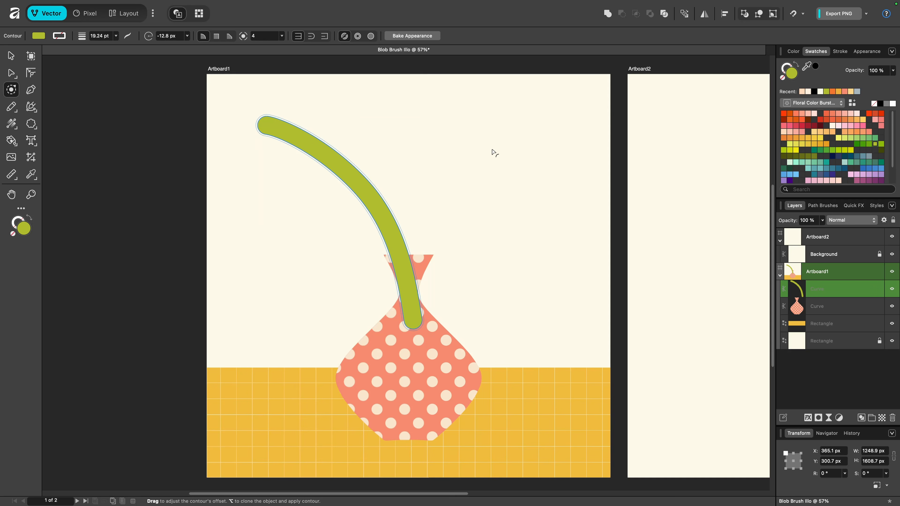
{"action": "left_click_drag", "start_coordinate": [493, 149], "coordinate": [488, 154]}
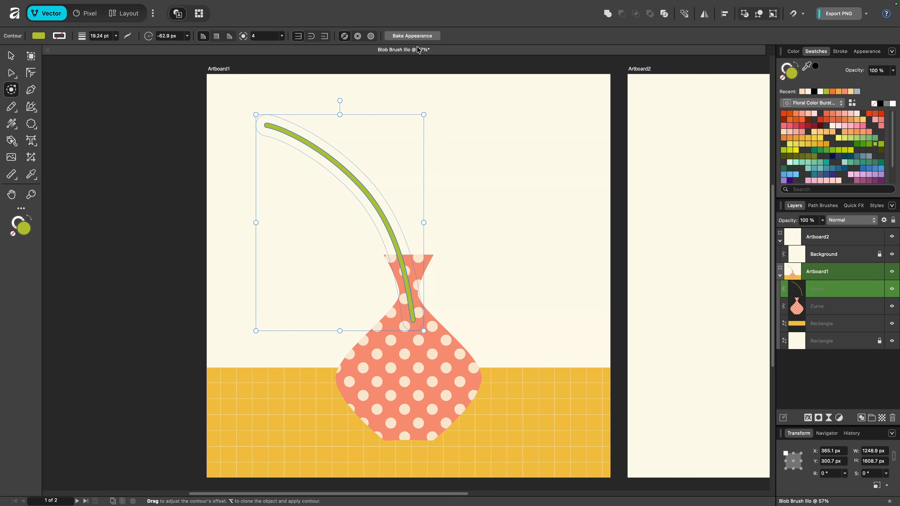
{"action": "left_click", "coordinate": [415, 38]}
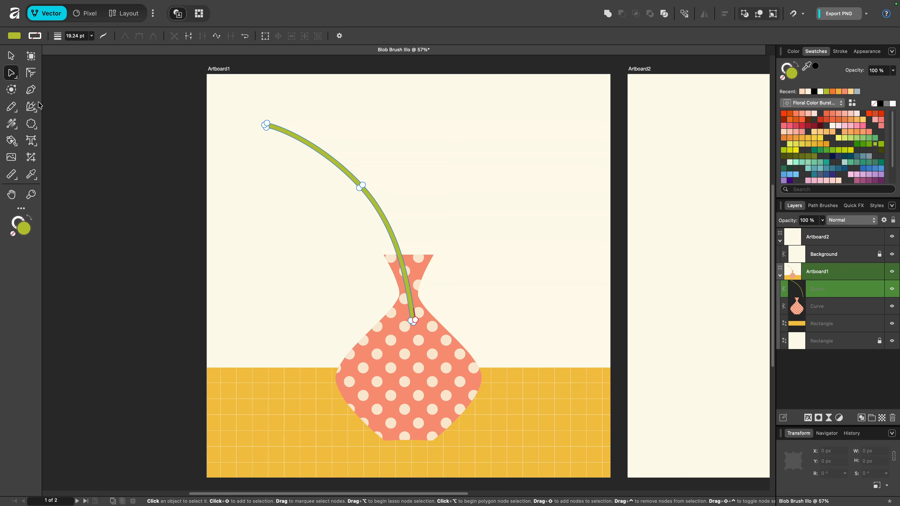
- Shrink the Blob Brush to 44 px and paint a leaf outline joined to the stem's right side, just above the vase
{"action": "left_click", "coordinate": [32, 106]}
{"action": "key", "text": "bracketleft"}
{"action": "key", "text": "bracketleft"}
{"action": "key", "text": "bracketleft"}
{"action": "key", "text": "bracketleft"}
{"action": "key", "text": "bracketleft"}
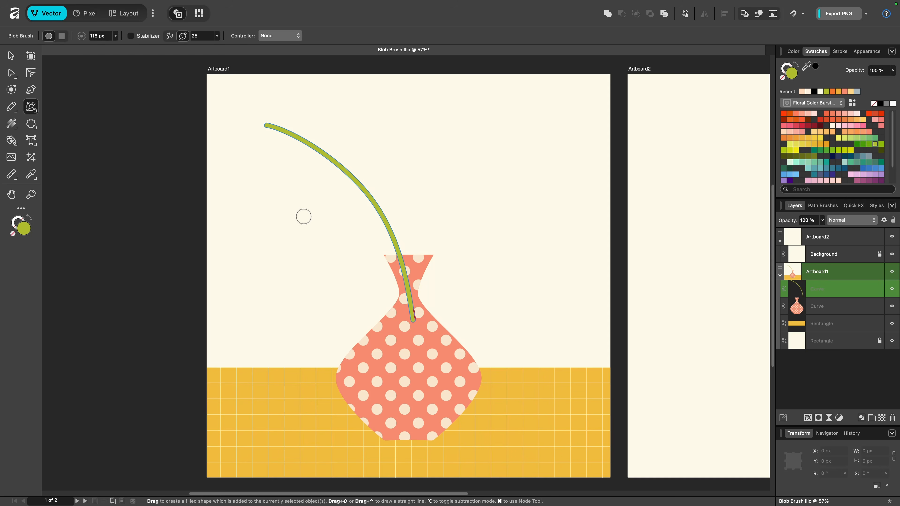
{"action": "scroll", "coordinate": [483, 169], "scroll_direction": "up", "scroll_amount": 5}
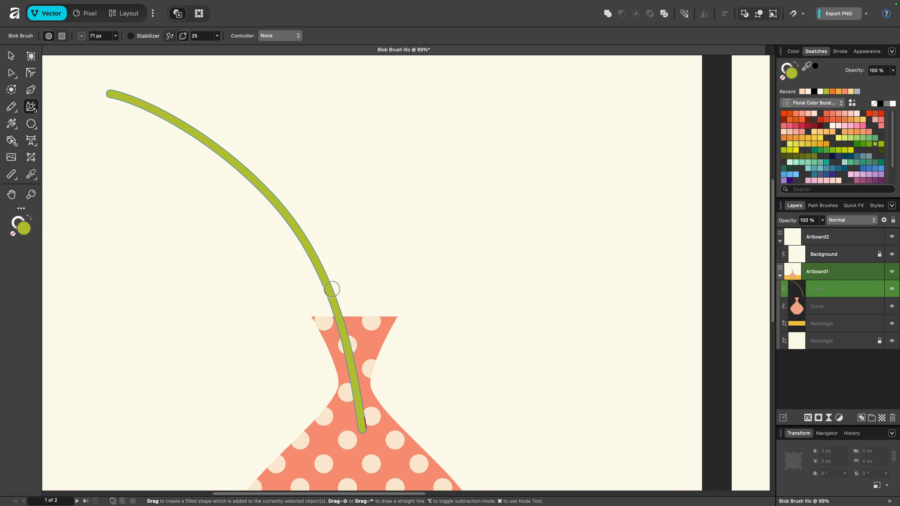
{"action": "key", "text": "bracketleft"}
{"action": "key", "text": "bracketleft"}
{"action": "key", "text": "bracketleft"}
{"action": "left_click", "coordinate": [337, 296]}
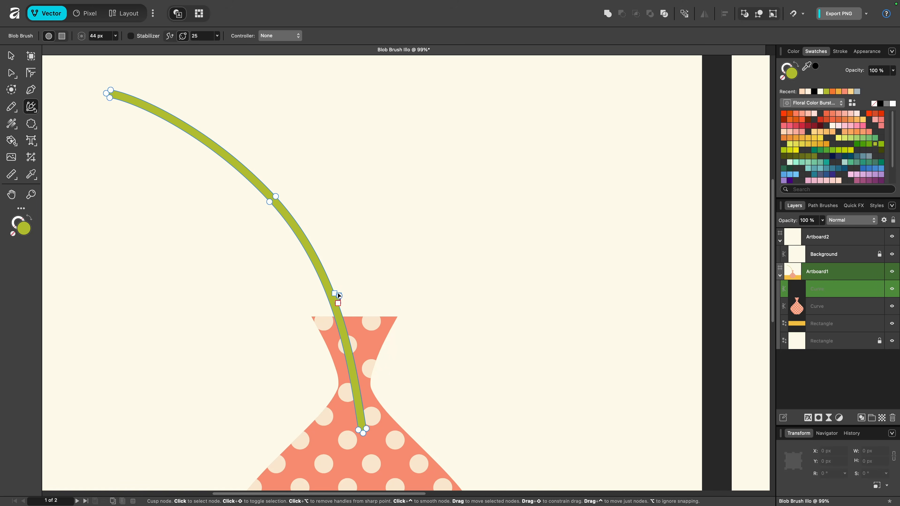
{"action": "mouse_move", "coordinate": [334, 298]}
{"action": "left_mouse_down"}
{"action": "mouse_move", "coordinate": [396, 146]}
{"action": "mouse_move", "coordinate": [381, 238]}
{"action": "mouse_move", "coordinate": [358, 282]}
{"action": "mouse_move", "coordinate": [334, 301]}
{"action": "mouse_move", "coordinate": [340, 295]}
{"action": "left_mouse_up"}
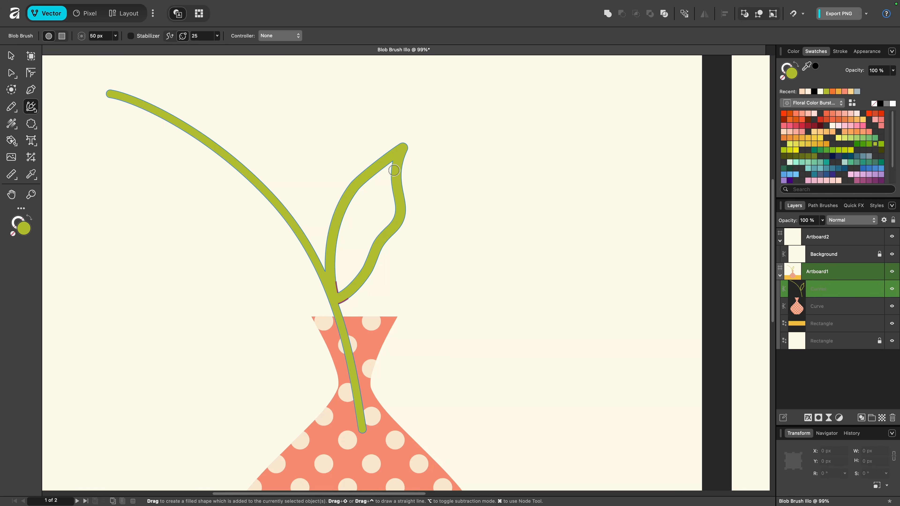
- Enlarge the Blob Brush to 76 px and paint in the interior of the outlined leaf
{"action": "key", "text": "bracketright"}
{"action": "key", "text": "bracketright"}
{"action": "key", "text": "bracketright"}
{"action": "key", "text": "bracketright"}
{"action": "mouse_move", "coordinate": [391, 165]}
{"action": "left_mouse_down"}
{"action": "mouse_move", "coordinate": [372, 242]}
{"action": "mouse_move", "coordinate": [377, 170]}
{"action": "mouse_move", "coordinate": [363, 260]}
{"action": "mouse_move", "coordinate": [357, 197]}
{"action": "mouse_move", "coordinate": [356, 270]}
{"action": "mouse_move", "coordinate": [341, 288]}
{"action": "mouse_move", "coordinate": [356, 202]}
{"action": "mouse_move", "coordinate": [345, 239]}
{"action": "mouse_move", "coordinate": [353, 257]}
{"action": "mouse_move", "coordinate": [358, 246]}
{"action": "mouse_move", "coordinate": [341, 269]}
{"action": "mouse_move", "coordinate": [388, 175]}
{"action": "mouse_move", "coordinate": [386, 185]}
{"action": "left_mouse_up"}
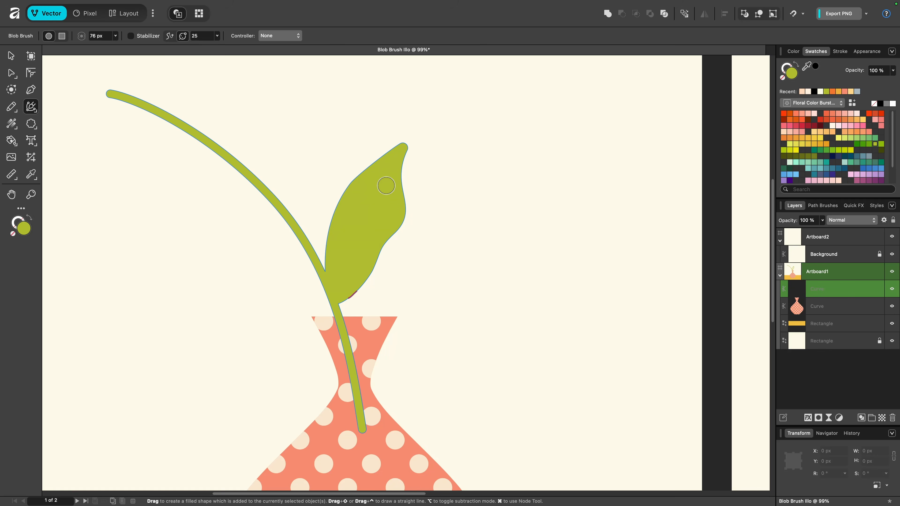
- Reduce the Blob Brush to 40 px and paint a filled, pointed leaf on the stem's left side
{"action": "key", "text": "bracketleft"}
{"action": "key", "text": "bracketleft"}
{"action": "key", "text": "bracketleft"}
{"action": "key", "text": "bracketleft"}
{"action": "mouse_move", "coordinate": [315, 263]}
{"action": "left_mouse_down"}
{"action": "mouse_move", "coordinate": [246, 227]}
{"action": "mouse_move", "coordinate": [168, 241]}
{"action": "mouse_move", "coordinate": [246, 272]}
{"action": "mouse_move", "coordinate": [314, 266]}
{"action": "mouse_move", "coordinate": [278, 256]}
{"action": "mouse_move", "coordinate": [262, 265]}
{"action": "mouse_move", "coordinate": [181, 238]}
{"action": "mouse_move", "coordinate": [233, 235]}
{"action": "mouse_move", "coordinate": [286, 251]}
{"action": "mouse_move", "coordinate": [283, 266]}
{"action": "mouse_move", "coordinate": [257, 268]}
{"action": "mouse_move", "coordinate": [207, 247]}
{"action": "left_mouse_up"}
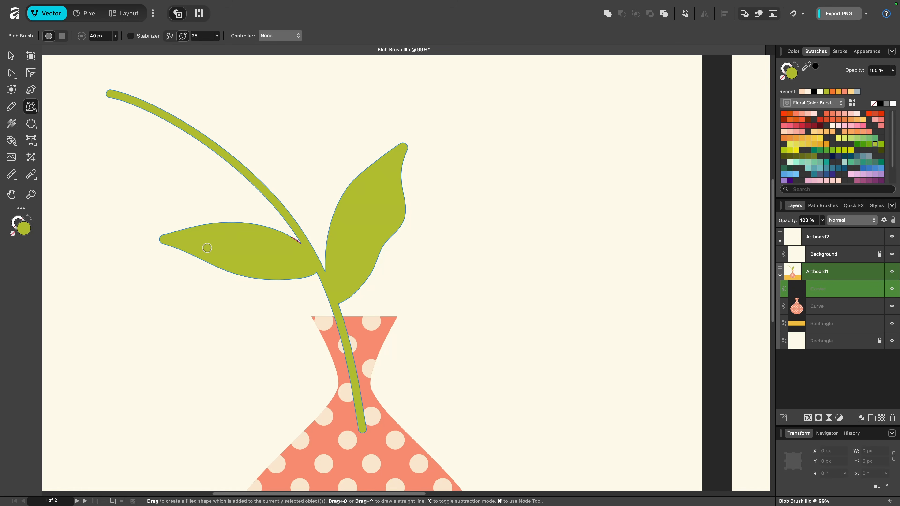
{"action": "left_click_drag", "start_coordinate": [208, 248], "coordinate": [225, 245]}
- Paint a leaf outline on the stem's upper right side and fill it by lassoing and deleting its inner nodes
{"action": "mouse_move", "coordinate": [294, 220]}
{"action": "left_mouse_down"}
{"action": "mouse_move", "coordinate": [284, 139]}
{"action": "mouse_move", "coordinate": [326, 84]}
{"action": "mouse_move", "coordinate": [339, 102]}
{"action": "mouse_move", "coordinate": [341, 150]}
{"action": "mouse_move", "coordinate": [324, 192]}
{"action": "mouse_move", "coordinate": [297, 220]}
{"action": "left_mouse_up"}
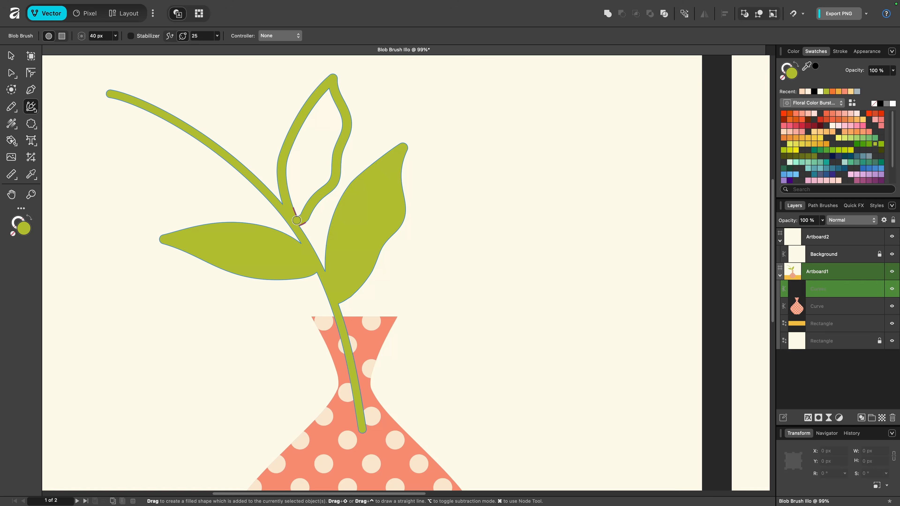
{"action": "key", "text": "a"}
{"action": "scroll", "coordinate": [301, 90], "scroll_direction": "up", "scroll_amount": 3}
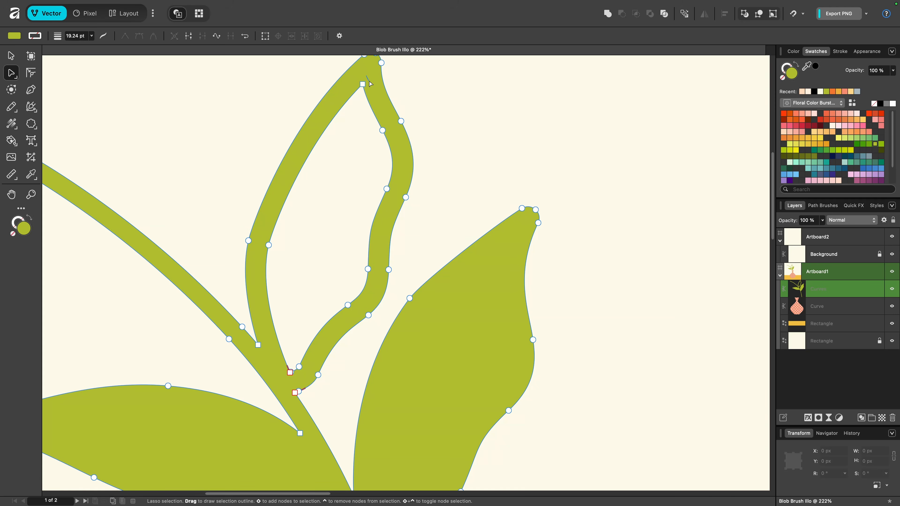
{"action": "mouse_move", "coordinate": [367, 79]}
{"action": "left_mouse_down"}
{"action": "mouse_move", "coordinate": [393, 145]}
{"action": "mouse_move", "coordinate": [378, 258]}
{"action": "mouse_move", "coordinate": [370, 289]}
{"action": "mouse_move", "coordinate": [295, 383]}
{"action": "mouse_move", "coordinate": [275, 355]}
{"action": "mouse_move", "coordinate": [263, 280]}
{"action": "mouse_move", "coordinate": [270, 213]}
{"action": "mouse_move", "coordinate": [298, 152]}
{"action": "mouse_move", "coordinate": [363, 81]}
{"action": "left_mouse_up"}
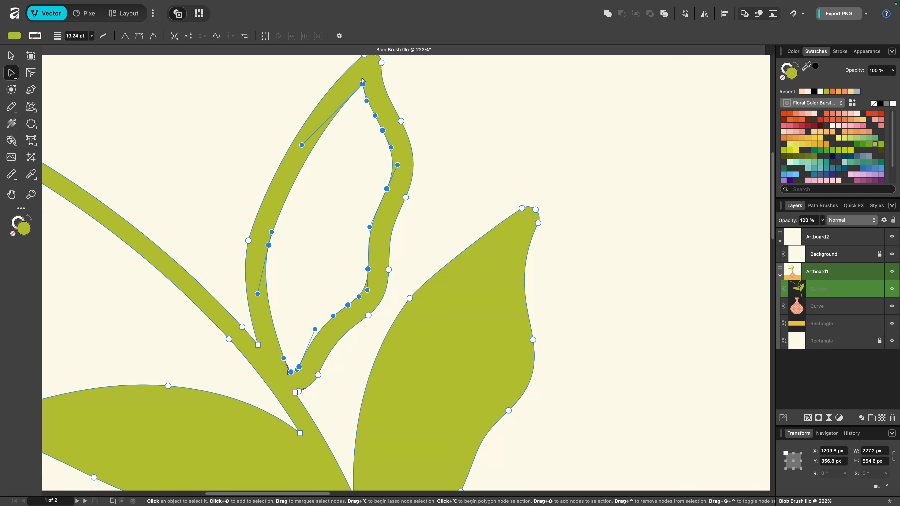
{"action": "key", "text": "Delete"}
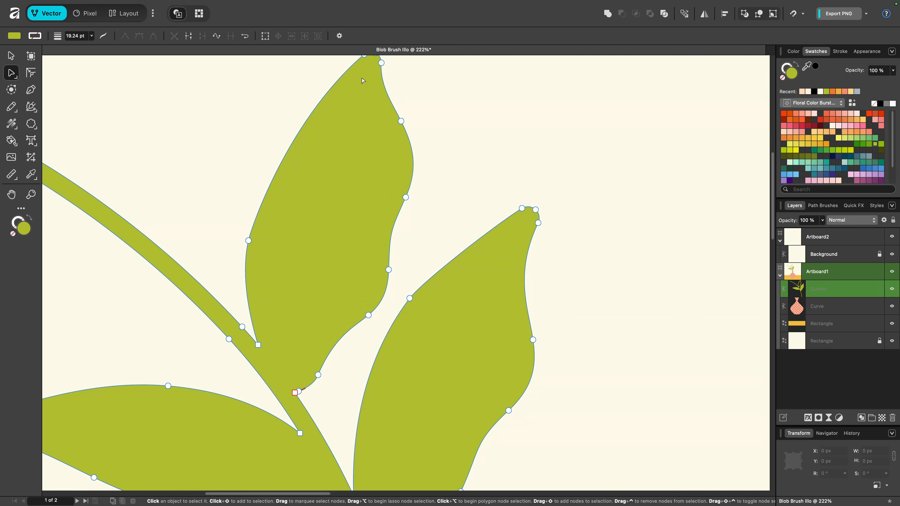
- Paint a closed leaf outline on the stem's left side above the existing left leaf with the 40 px Blob Brush
{"action": "key", "text": "super+0"}
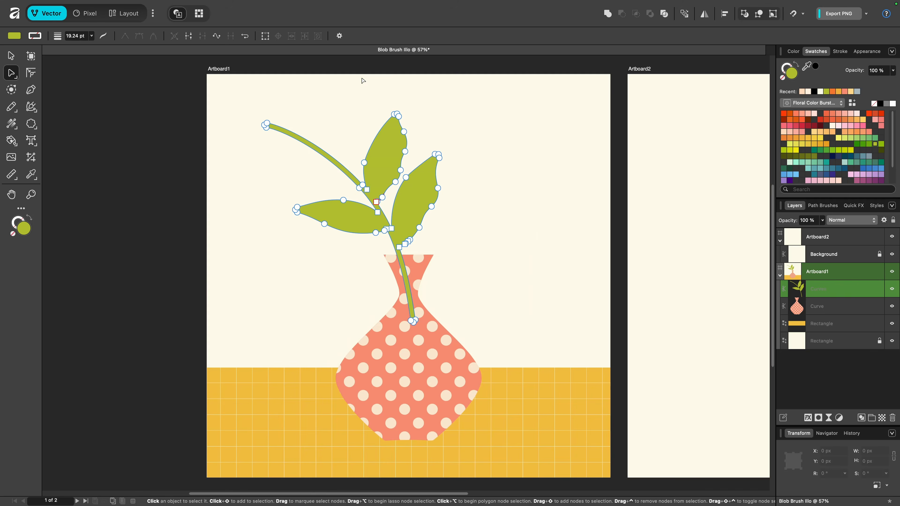
{"action": "key", "text": "v"}
{"action": "key", "text": "b"}
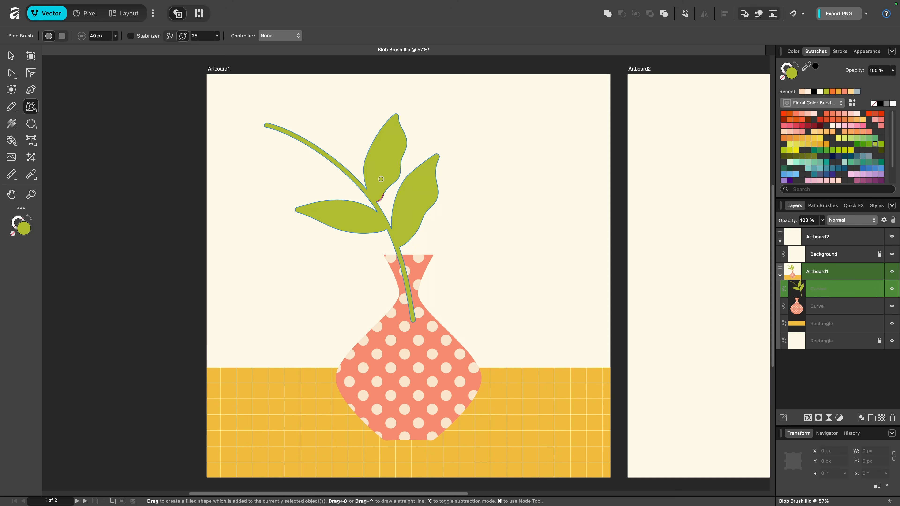
{"action": "scroll", "coordinate": [285, 164], "scroll_direction": "up", "scroll_amount": 5}
{"action": "mouse_move", "coordinate": [409, 185]}
{"action": "left_mouse_down"}
{"action": "mouse_move", "coordinate": [339, 160]}
{"action": "mouse_move", "coordinate": [238, 159]}
{"action": "mouse_move", "coordinate": [257, 179]}
{"action": "mouse_move", "coordinate": [350, 203]}
{"action": "mouse_move", "coordinate": [413, 202]}
{"action": "mouse_move", "coordinate": [399, 176]}
{"action": "left_mouse_up"}
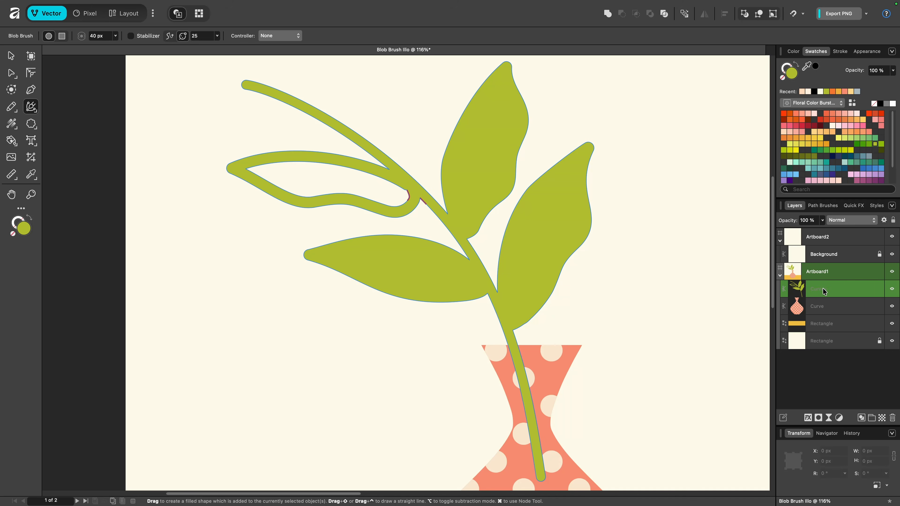
- Fill the hollow upper left leaf with the recent green using Vector Flood Fill
{"action": "left_click", "coordinate": [12, 141]}
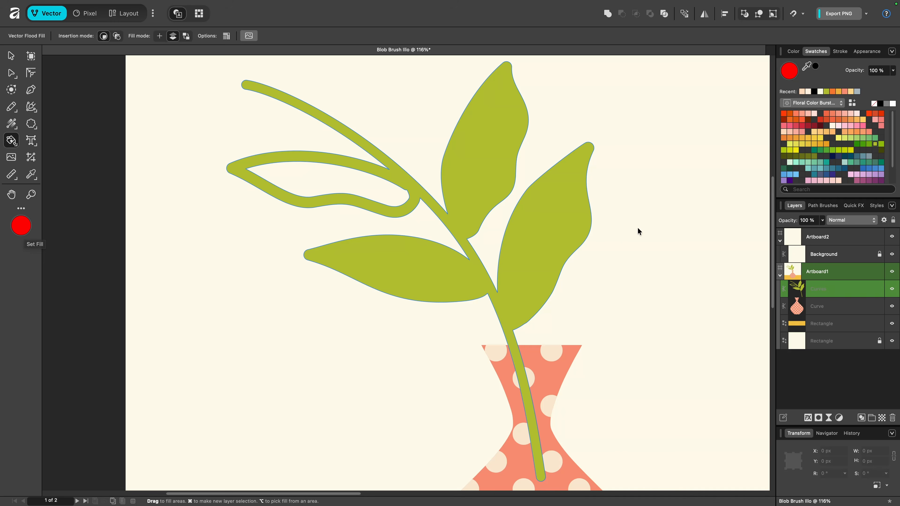
{"action": "left_click", "coordinate": [826, 91]}
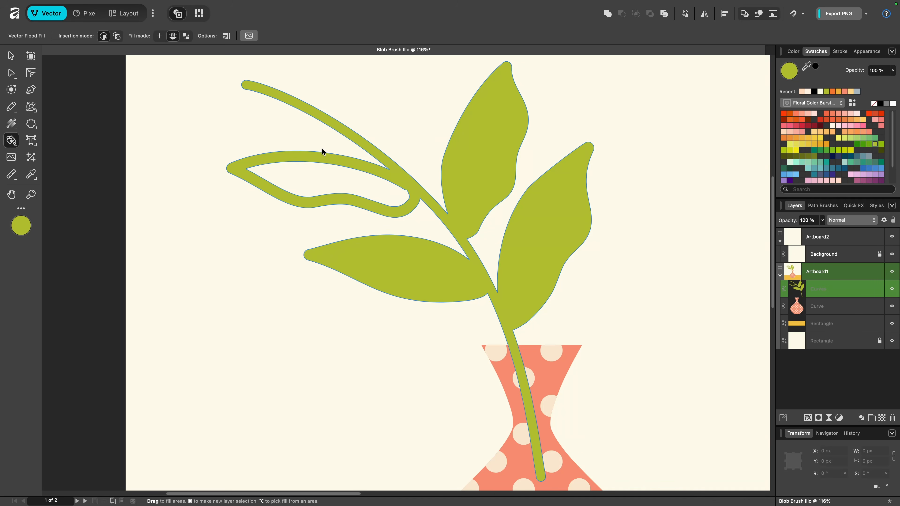
{"action": "left_click", "coordinate": [320, 174]}
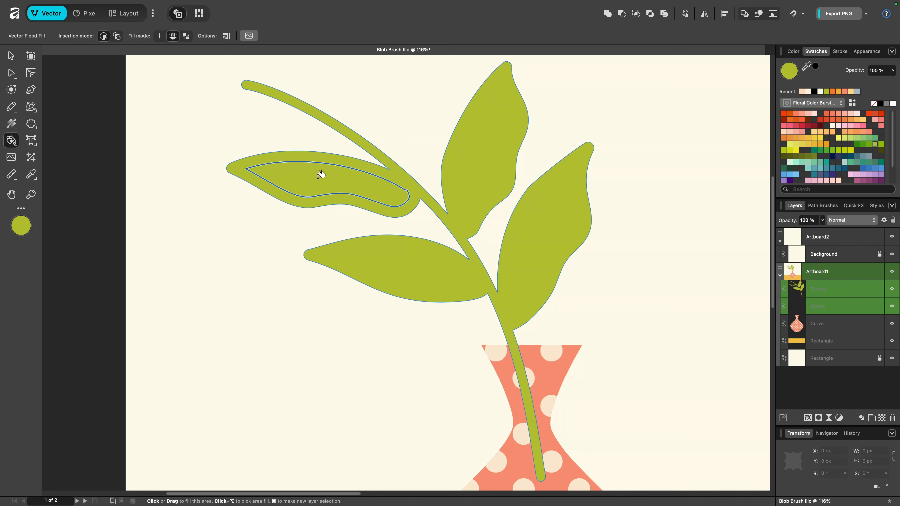
- Select both the plant and the leaf fill curves and merge them into one shape with the Blob Brush
{"action": "scroll", "coordinate": [283, 128], "scroll_direction": "up", "scroll_amount": 5}
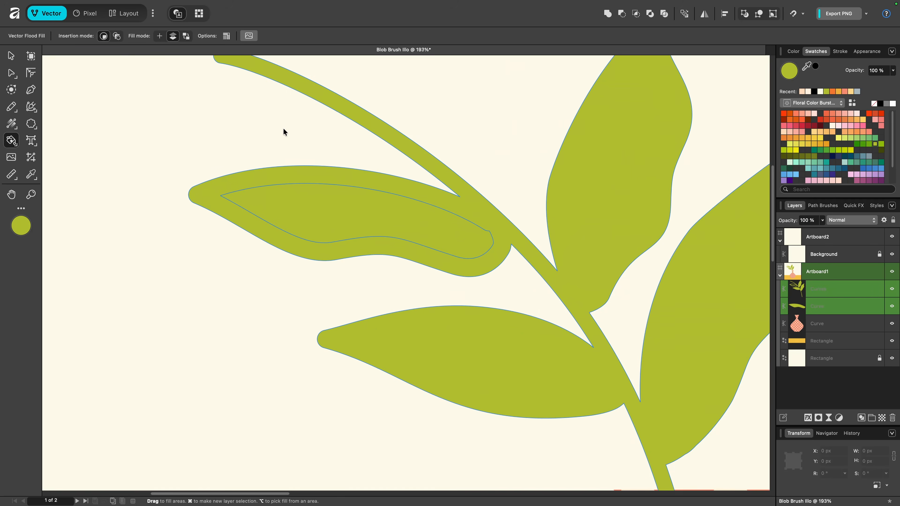
{"action": "key", "text": "Escape"}
{"action": "scroll", "coordinate": [290, 188], "scroll_direction": "up", "scroll_amount": 3}
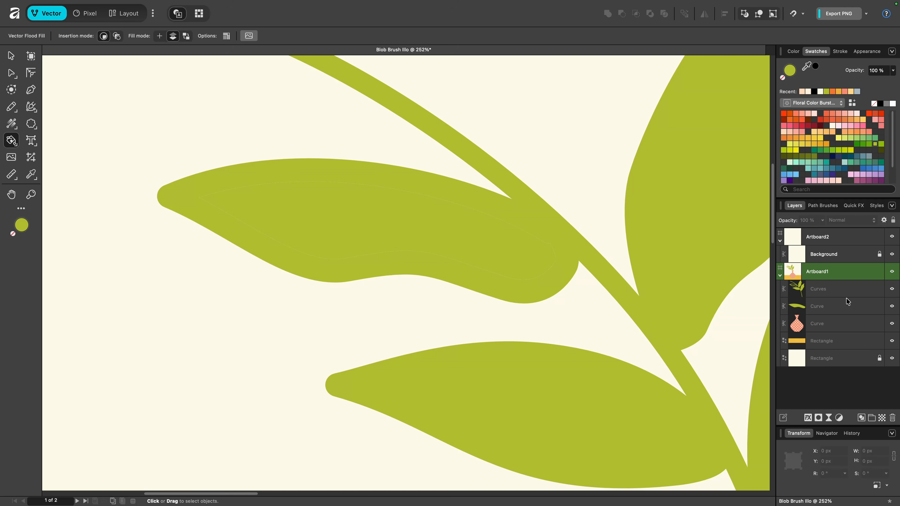
{"action": "left_click", "coordinate": [841, 304]}
{"action": "left_click", "coordinate": [839, 295], "text": "shift"}
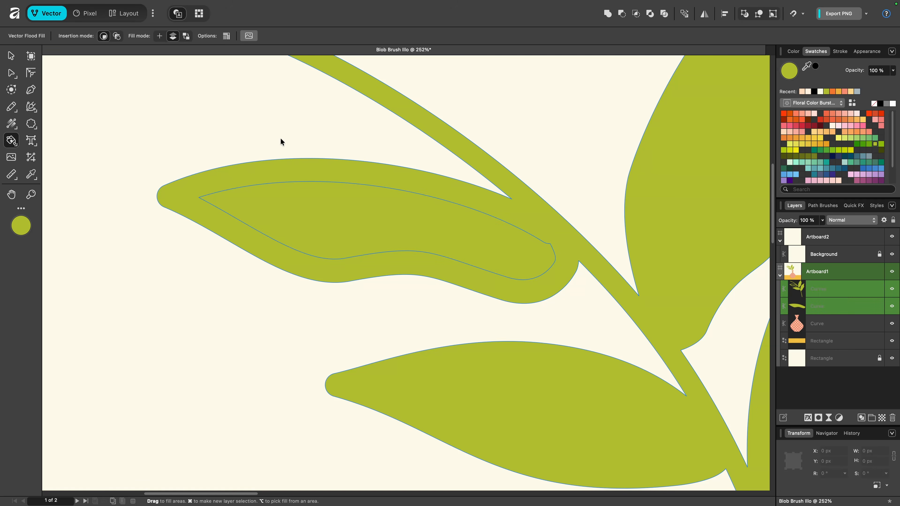
{"action": "left_click", "coordinate": [31, 107]}
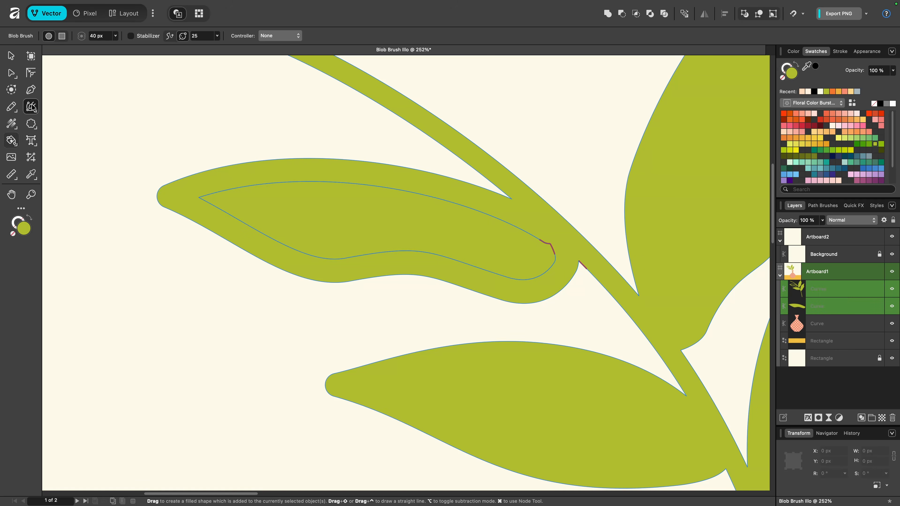
{"action": "left_click", "coordinate": [318, 180]}
- Paint a closed leaf outline around the stem's tip and fill its interior with Fill Holes
{"action": "scroll", "coordinate": [318, 181], "scroll_direction": "down", "scroll_amount": 8}
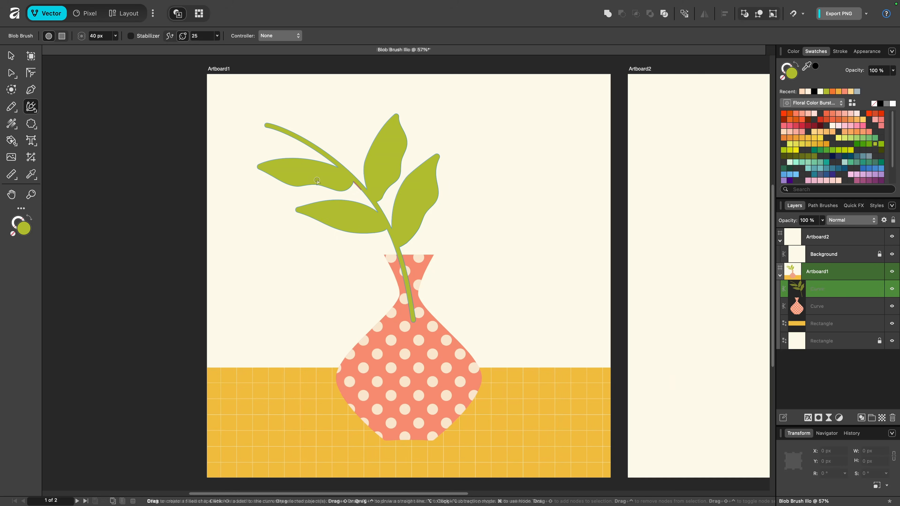
{"action": "scroll", "coordinate": [319, 114], "scroll_direction": "up", "scroll_amount": 2}
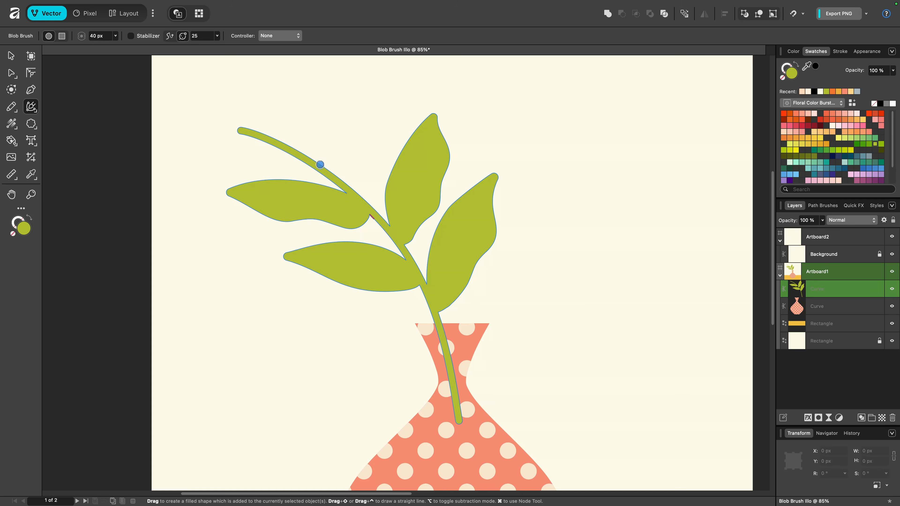
{"action": "mouse_move", "coordinate": [320, 164]}
{"action": "left_mouse_down"}
{"action": "mouse_move", "coordinate": [299, 125]}
{"action": "mouse_move", "coordinate": [215, 101]}
{"action": "mouse_move", "coordinate": [232, 146]}
{"action": "mouse_move", "coordinate": [294, 167]}
{"action": "mouse_move", "coordinate": [316, 170]}
{"action": "mouse_move", "coordinate": [316, 160]}
{"action": "left_mouse_up"}
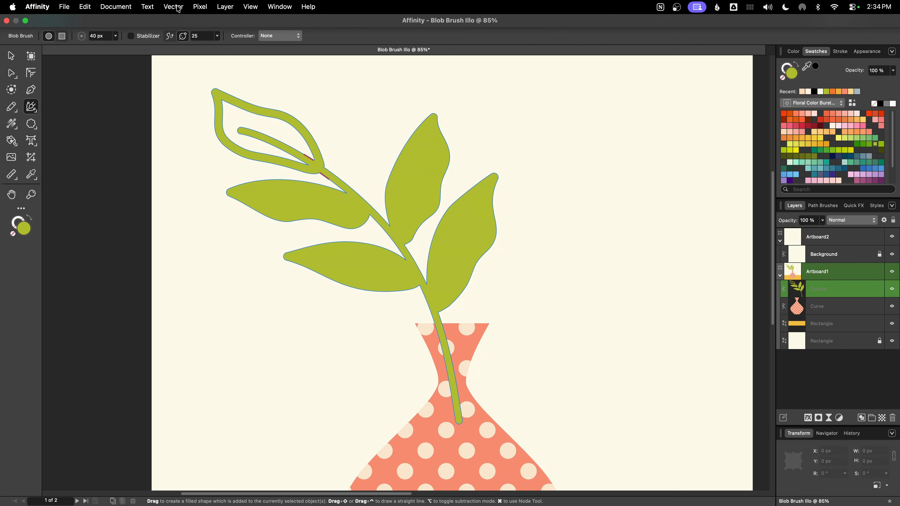
{"action": "left_click", "coordinate": [178, 10]}
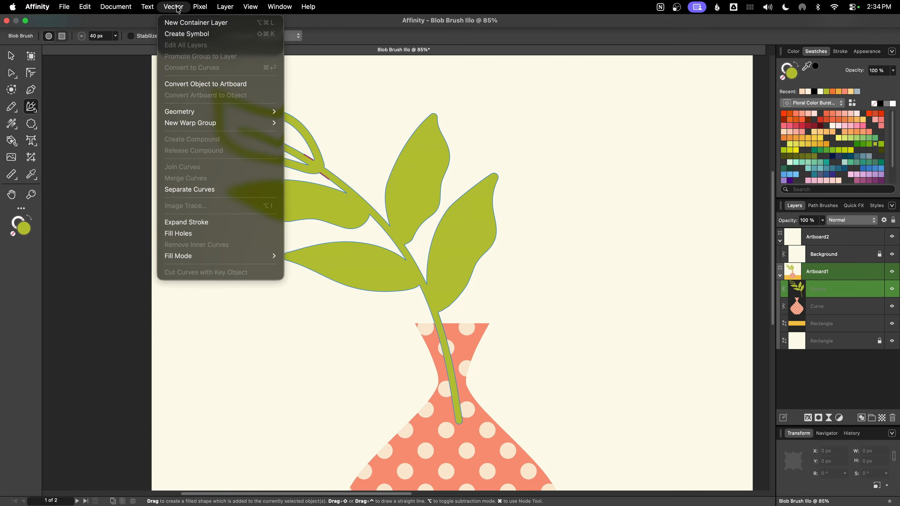
{"action": "left_click", "coordinate": [180, 233]}
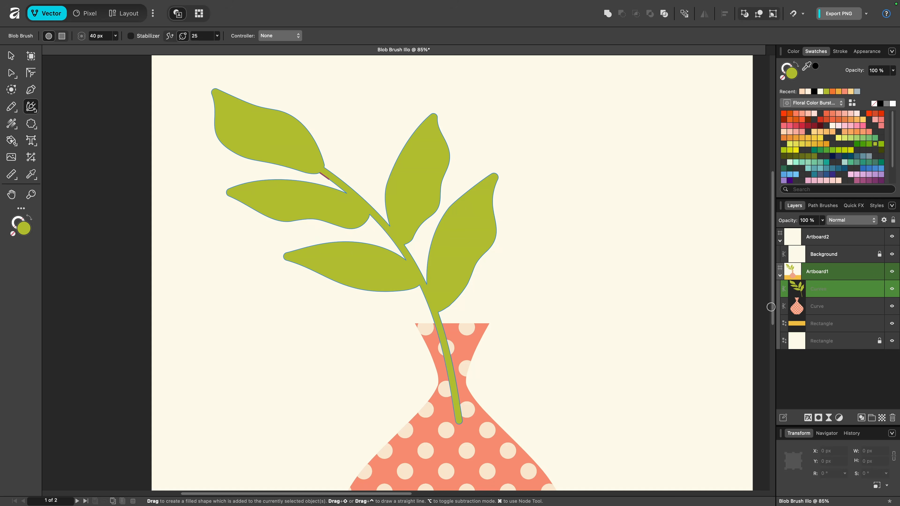
- Move the plant layer behind the vase and scale the plant down slightly
{"action": "left_click_drag", "start_coordinate": [824, 290], "coordinate": [822, 316]}
{"action": "key", "text": "super+0"}
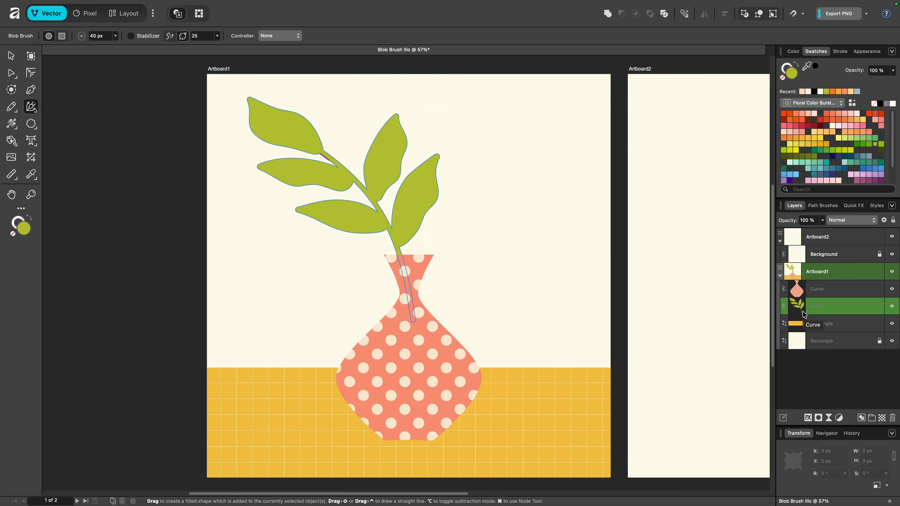
{"action": "key", "text": "v"}
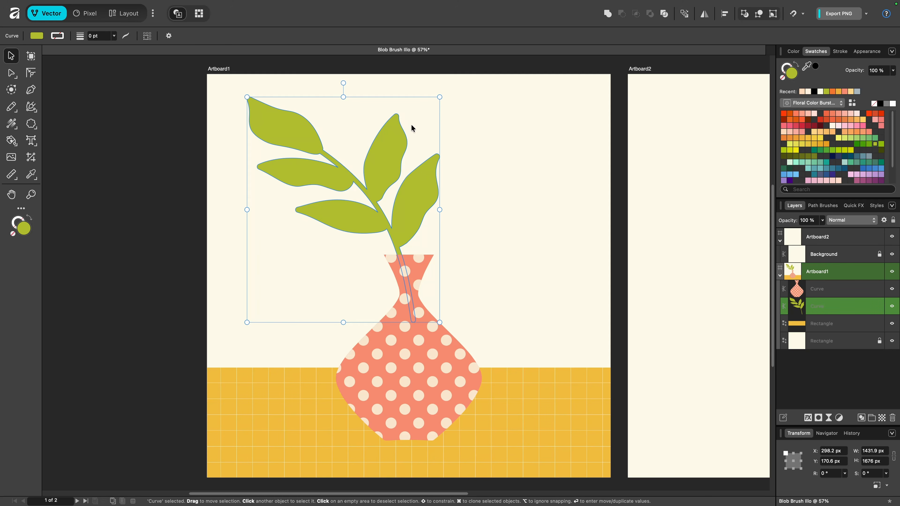
{"action": "left_click_drag", "start_coordinate": [440, 97], "coordinate": [435, 102]}
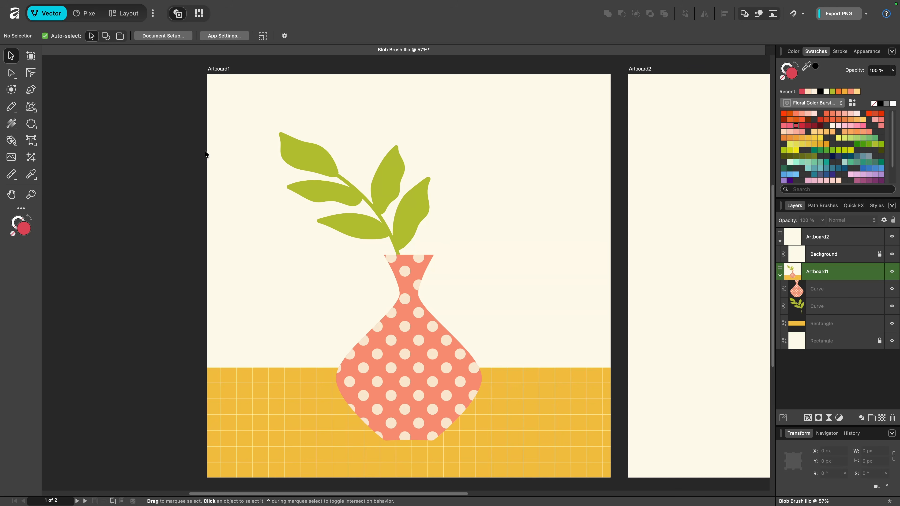
- Draw a red Cloud shape about 1072 px wide at the plant's upper right and set its bubbles to 6
{"action": "left_click", "coordinate": [35, 125]}
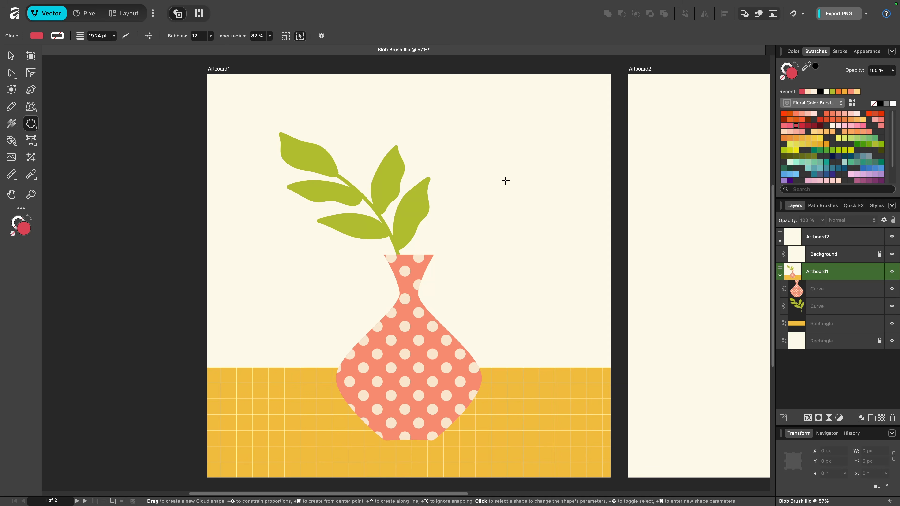
{"action": "left_click_drag", "start_coordinate": [506, 181], "coordinate": [588, 242]}
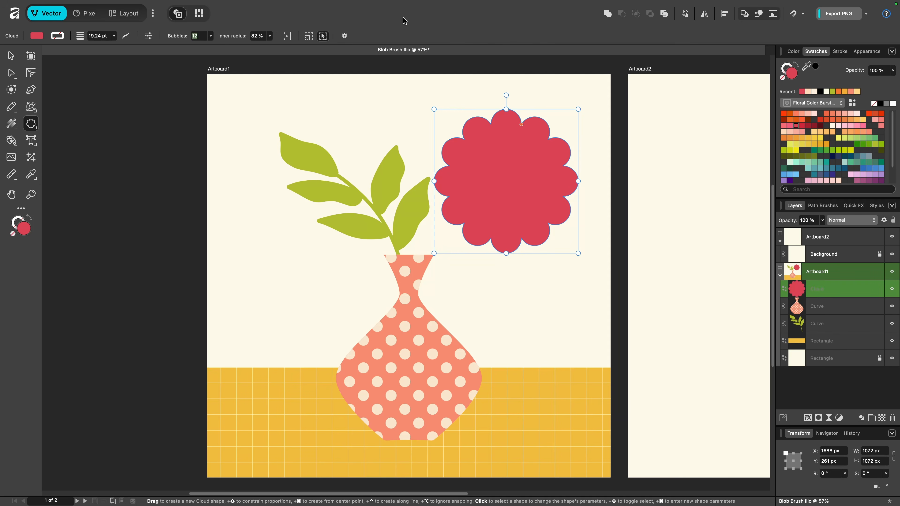
{"action": "type", "text": "6"}
{"action": "key", "text": "Tab"}
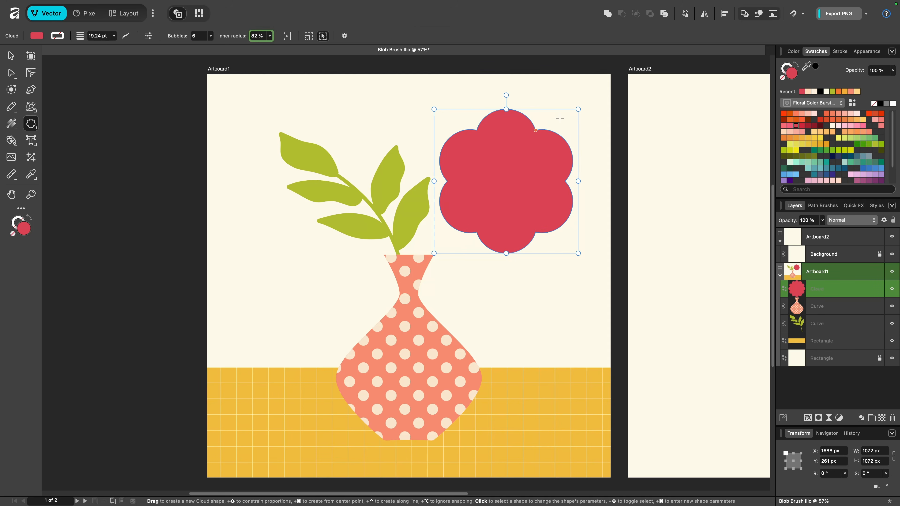
{"action": "scroll", "coordinate": [560, 119], "scroll_direction": "up", "scroll_amount": 3}
{"action": "scroll", "coordinate": [602, 121], "scroll_direction": "up", "scroll_amount": 3}
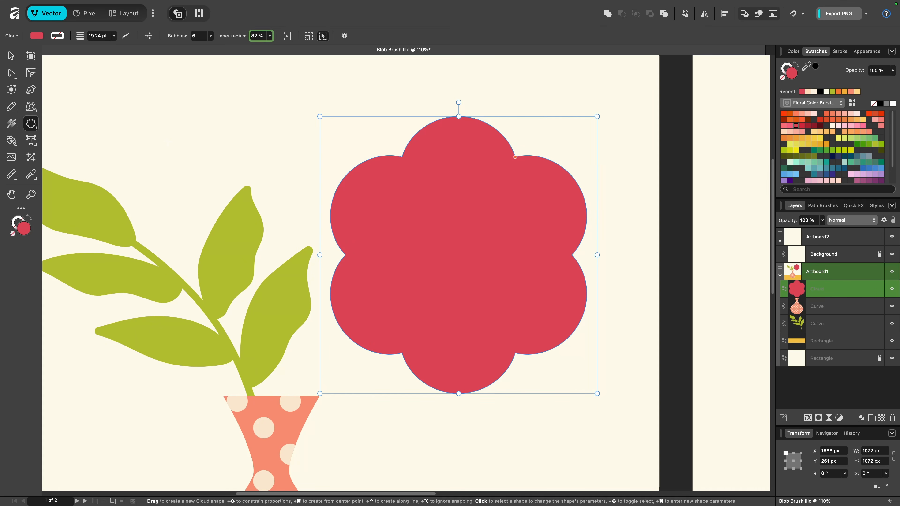
- Enlarge the Blob Brush to 36 px and paint pointed, wavy tips onto the six petals of the red flower
{"action": "left_click", "coordinate": [31, 106]}
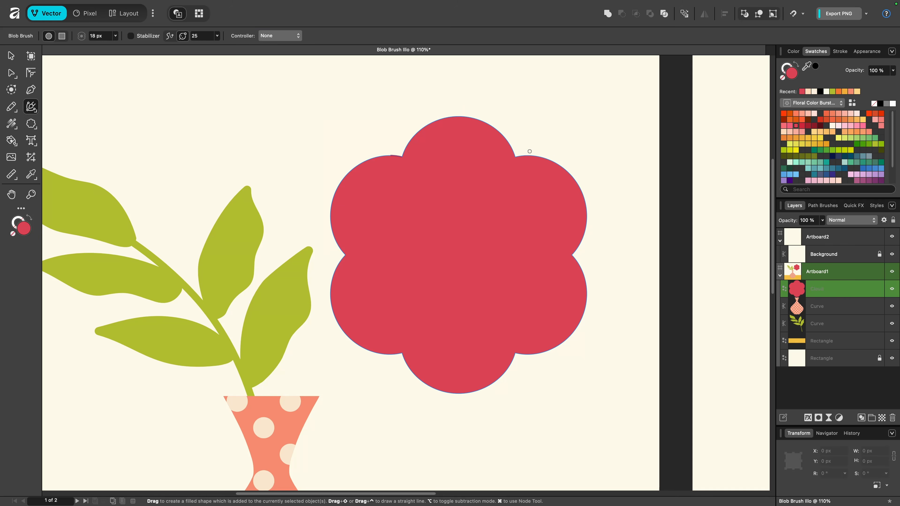
{"action": "key", "text": "bracketright"}
{"action": "mouse_move", "coordinate": [514, 159]}
{"action": "left_mouse_down"}
{"action": "mouse_move", "coordinate": [496, 132]}
{"action": "mouse_move", "coordinate": [443, 109]}
{"action": "mouse_move", "coordinate": [400, 156]}
{"action": "mouse_move", "coordinate": [383, 153]}
{"action": "mouse_move", "coordinate": [343, 178]}
{"action": "mouse_move", "coordinate": [329, 214]}
{"action": "mouse_move", "coordinate": [343, 257]}
{"action": "mouse_move", "coordinate": [334, 280]}
{"action": "mouse_move", "coordinate": [340, 334]}
{"action": "mouse_move", "coordinate": [363, 353]}
{"action": "mouse_move", "coordinate": [404, 353]}
{"action": "mouse_move", "coordinate": [416, 372]}
{"action": "mouse_move", "coordinate": [457, 395]}
{"action": "mouse_move", "coordinate": [497, 380]}
{"action": "mouse_move", "coordinate": [514, 355]}
{"action": "mouse_move", "coordinate": [543, 355]}
{"action": "mouse_move", "coordinate": [581, 330]}
{"action": "mouse_move", "coordinate": [587, 296]}
{"action": "mouse_move", "coordinate": [573, 248]}
{"action": "mouse_move", "coordinate": [584, 182]}
{"action": "mouse_move", "coordinate": [549, 157]}
{"action": "mouse_move", "coordinate": [514, 156]}
{"action": "left_mouse_up"}
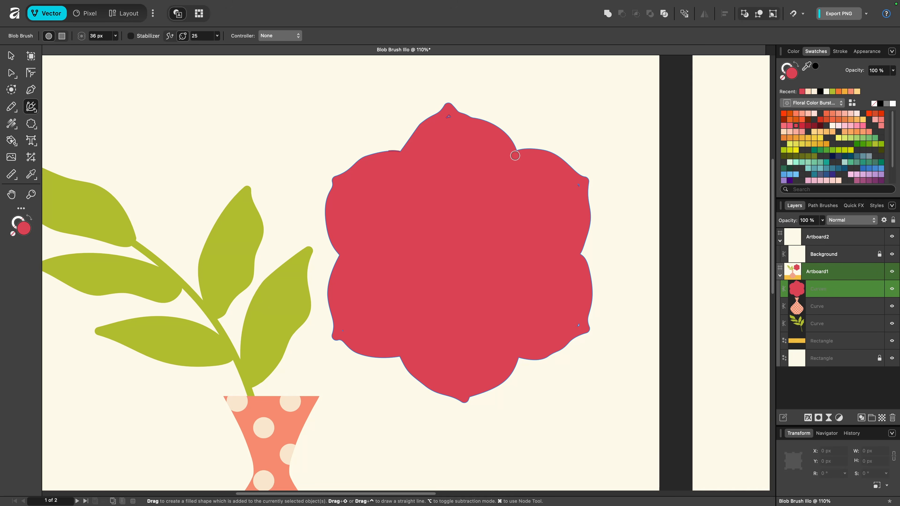
{"action": "scroll", "coordinate": [458, 114], "scroll_direction": "up", "scroll_amount": 5}
{"action": "scroll", "coordinate": [472, 263], "scroll_direction": "down", "scroll_amount": 5}
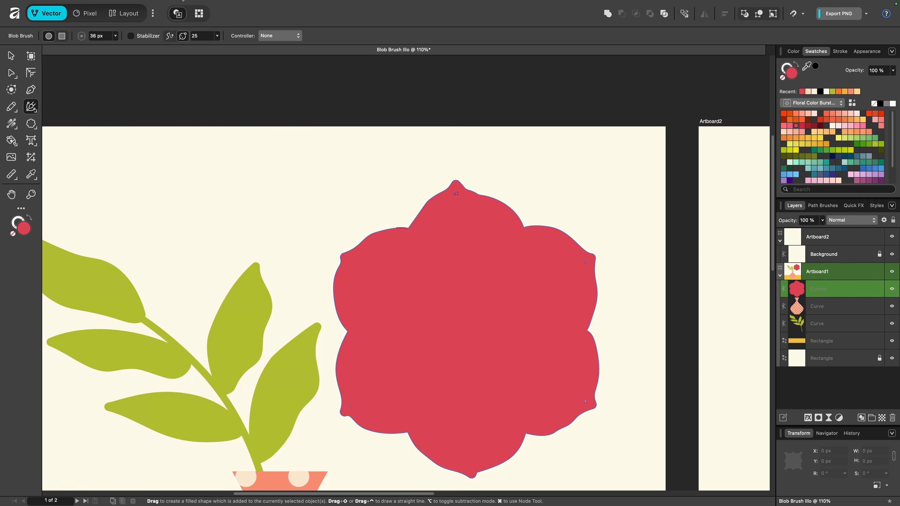
- Apply Fill Holes to the red flower shape to clear the leftover gaps inside it
{"action": "left_click", "coordinate": [174, 6]}
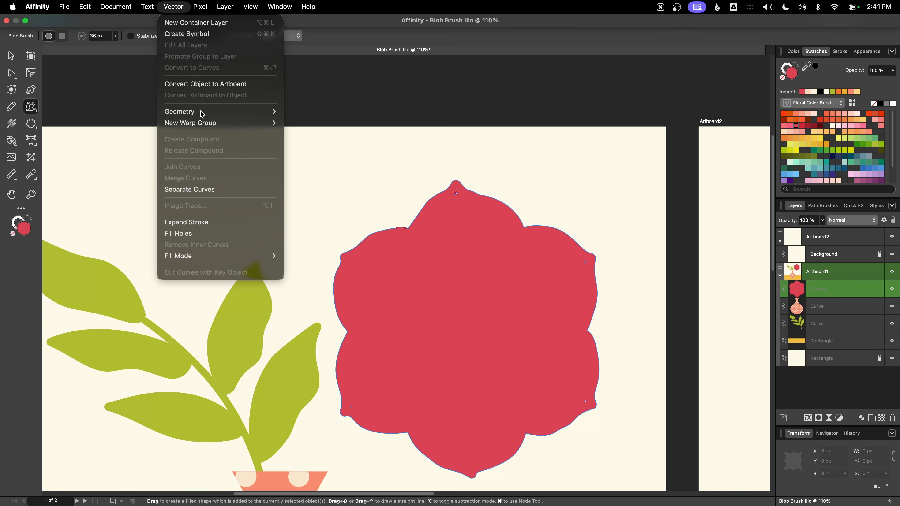
{"action": "left_click", "coordinate": [196, 233]}
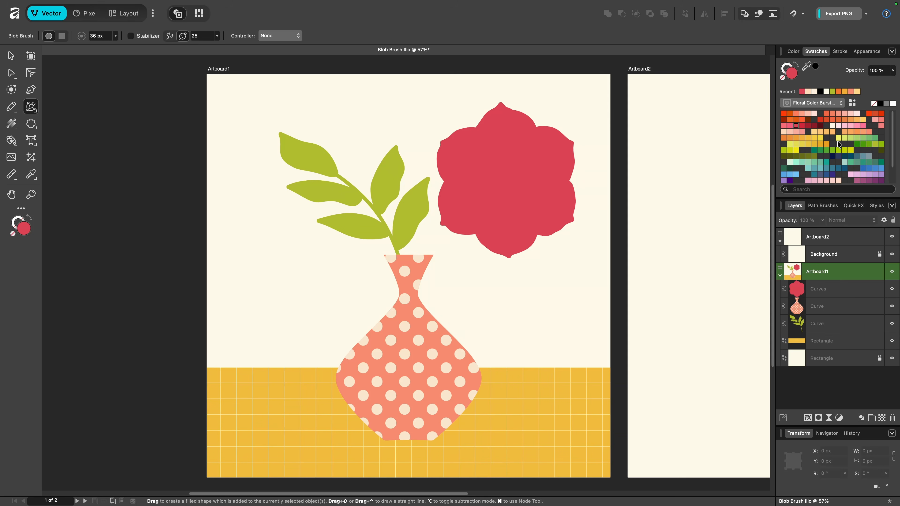
- Set a light orange fill, enlarge the Blob Brush to 289 px and paint a rounded, uneven center on the red flower
{"action": "left_click", "coordinate": [845, 120]}
{"action": "left_click", "coordinate": [821, 132]}
{"action": "key", "text": "bracketright"}
{"action": "key", "text": "bracketright"}
{"action": "key", "text": "bracketright"}
{"action": "key", "text": "bracketright"}
{"action": "key", "text": "bracketright"}
{"action": "key", "text": "bracketright"}
{"action": "key", "text": "bracketright"}
{"action": "key", "text": "bracketright"}
{"action": "key", "text": "bracketright"}
{"action": "key", "text": "bracketright"}
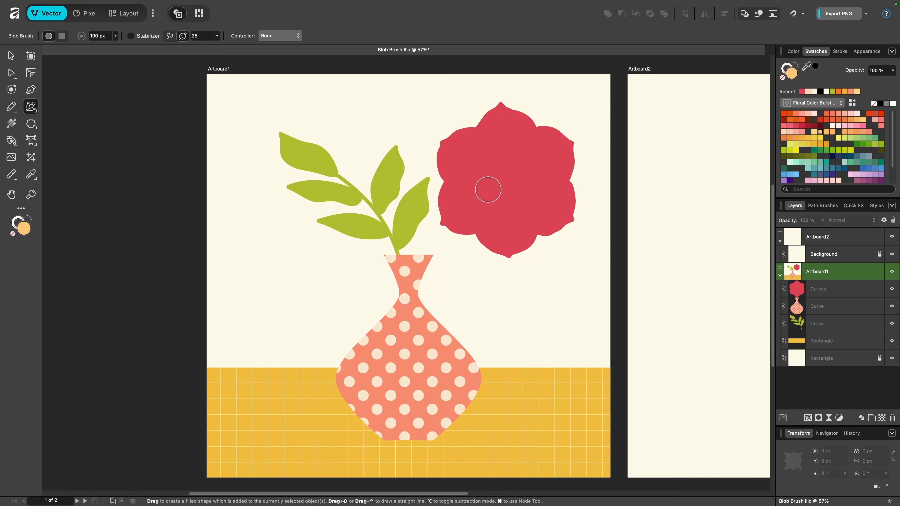
{"action": "key", "text": "bracketright"}
{"action": "key", "text": "bracketright"}
{"action": "key", "text": "bracketright"}
{"action": "key", "text": "bracketright"}
{"action": "left_click_drag", "start_coordinate": [507, 177], "coordinate": [508, 179]}
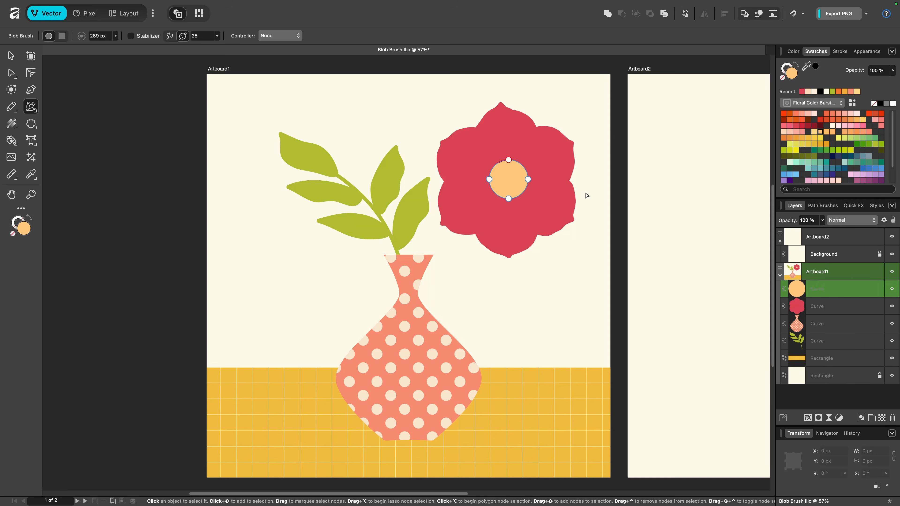
{"action": "key", "text": "super+z"}
{"action": "scroll", "coordinate": [546, 188], "scroll_direction": "up", "scroll_amount": 3}
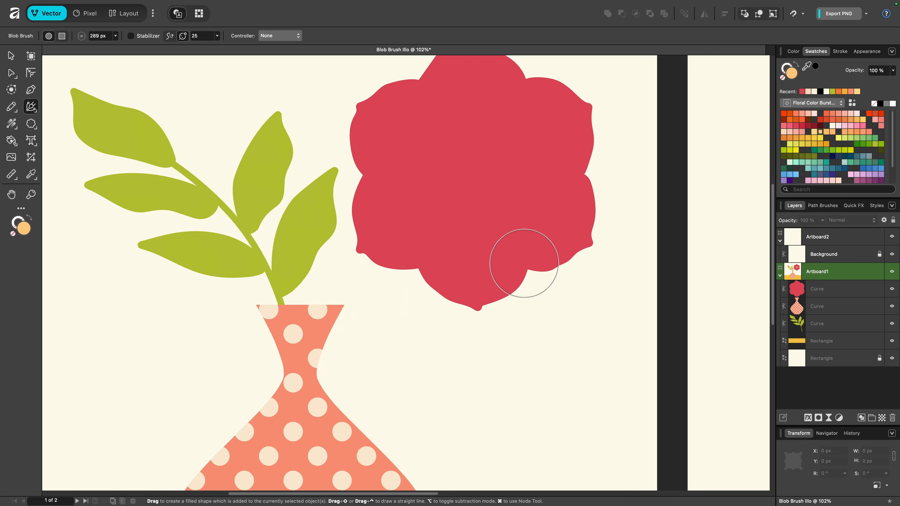
{"action": "left_click_drag", "start_coordinate": [481, 169], "coordinate": [479, 178]}
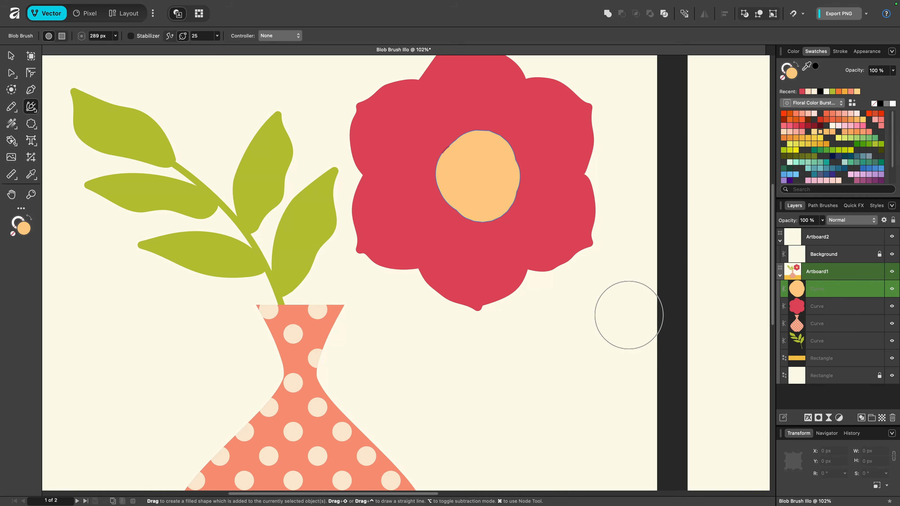
- Give the flower center a pale peach stroke using the Coffee Bean Stamen path brush at 45 pt width
{"action": "left_click", "coordinate": [786, 71]}
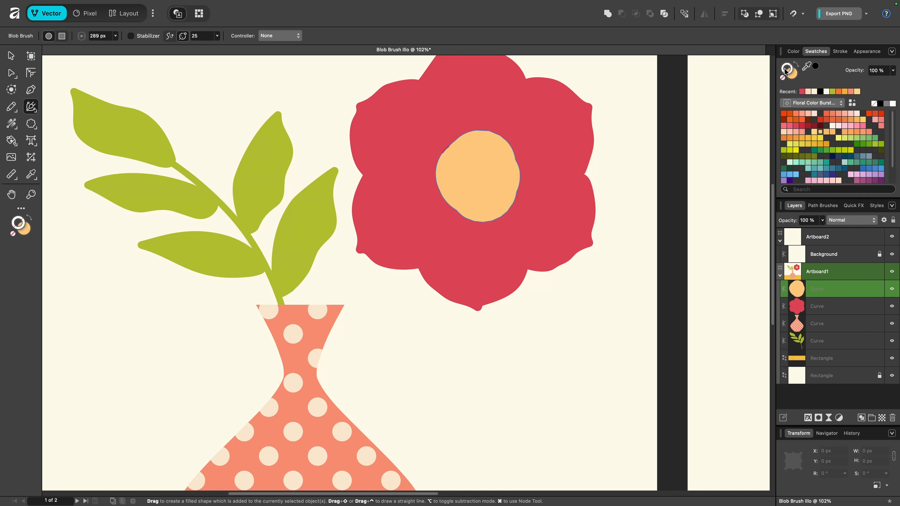
{"action": "left_click", "coordinate": [784, 133]}
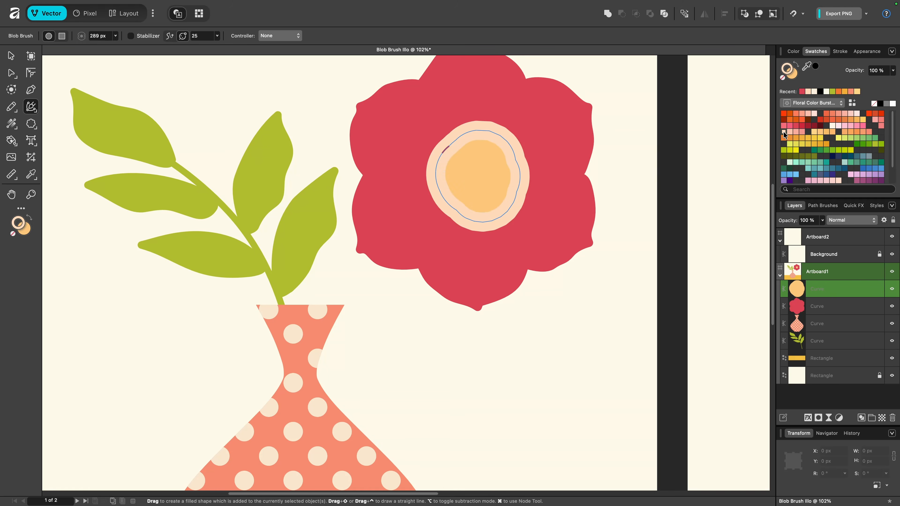
{"action": "left_click", "coordinate": [816, 208]}
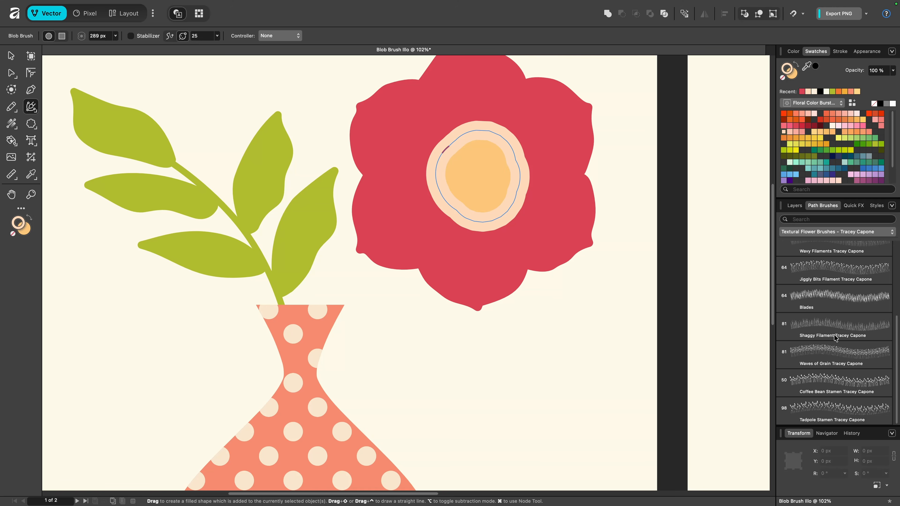
{"action": "left_click", "coordinate": [824, 379]}
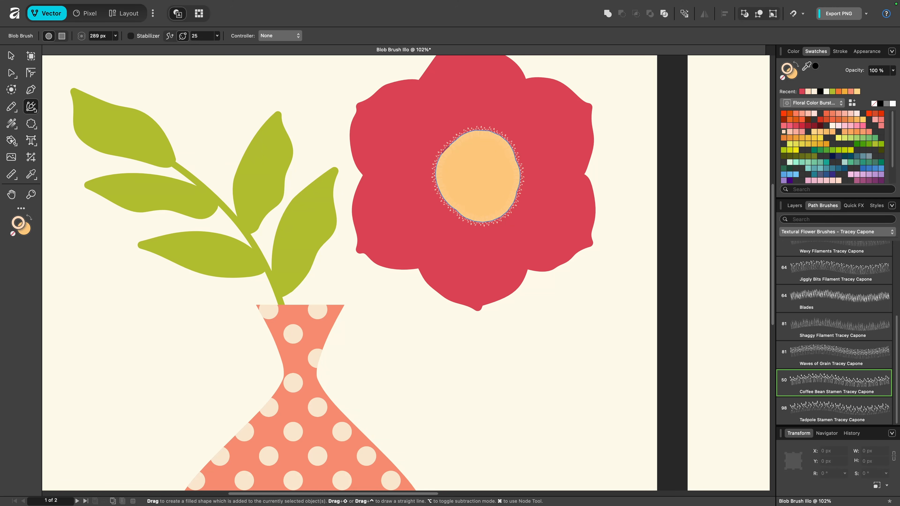
{"action": "left_click", "coordinate": [842, 53]}
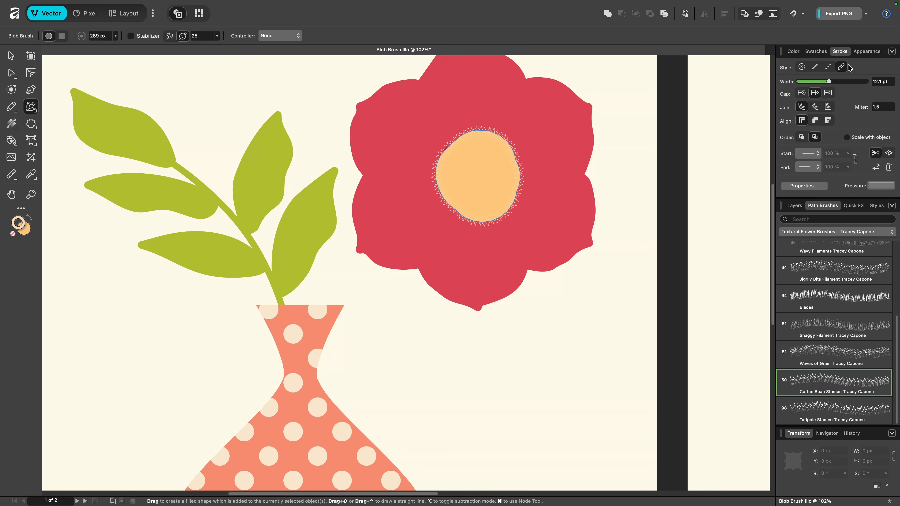
{"action": "left_click_drag", "start_coordinate": [839, 81], "coordinate": [852, 82]}
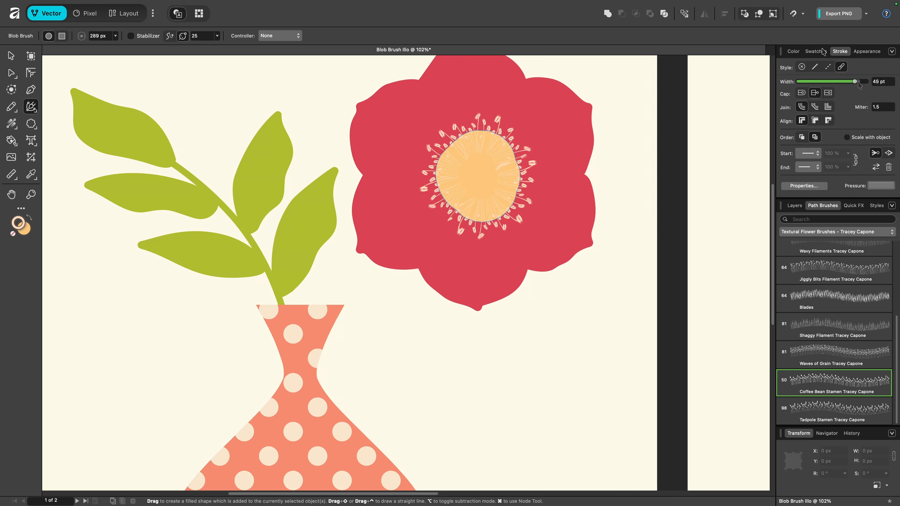
- Try an orange stroke on the flower center's stamens, and settle on black
{"action": "left_click", "coordinate": [816, 51]}
{"action": "left_click", "coordinate": [798, 113]}
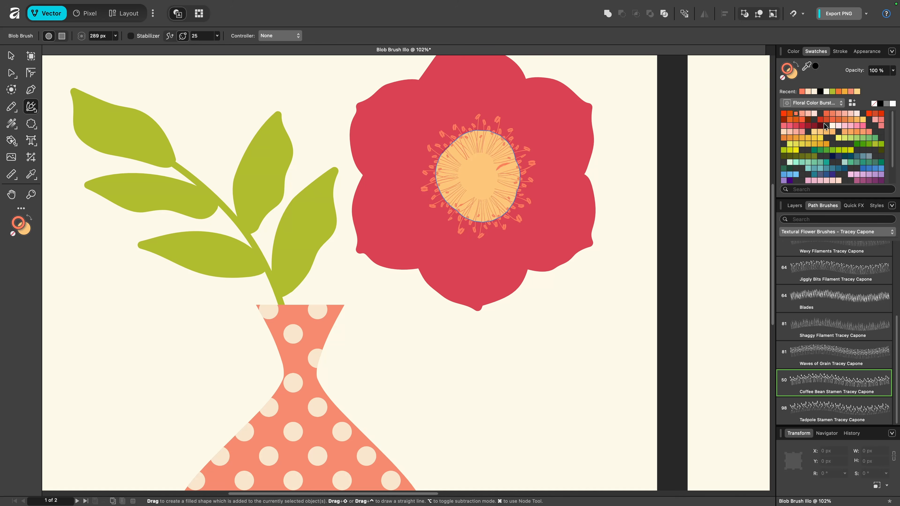
{"action": "left_click", "coordinate": [881, 104]}
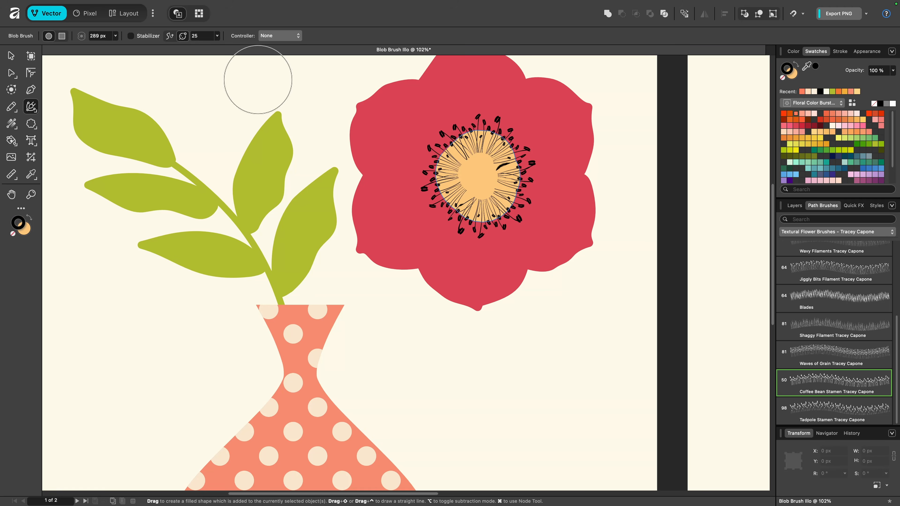
- Place the stamen stroke behind the flower center's fill and widen it to 85 pt
{"action": "left_click", "coordinate": [840, 52]}
{"action": "left_click", "coordinate": [803, 137]}
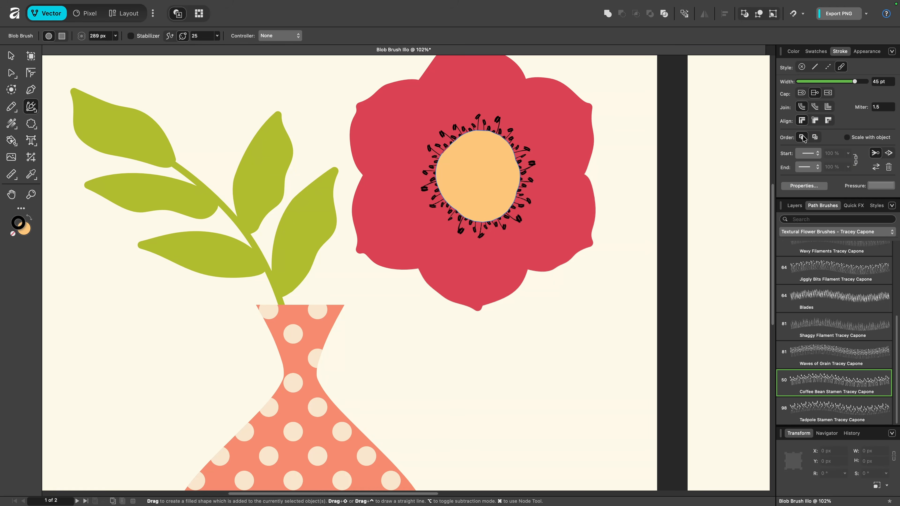
{"action": "left_click_drag", "start_coordinate": [854, 82], "coordinate": [864, 82]}
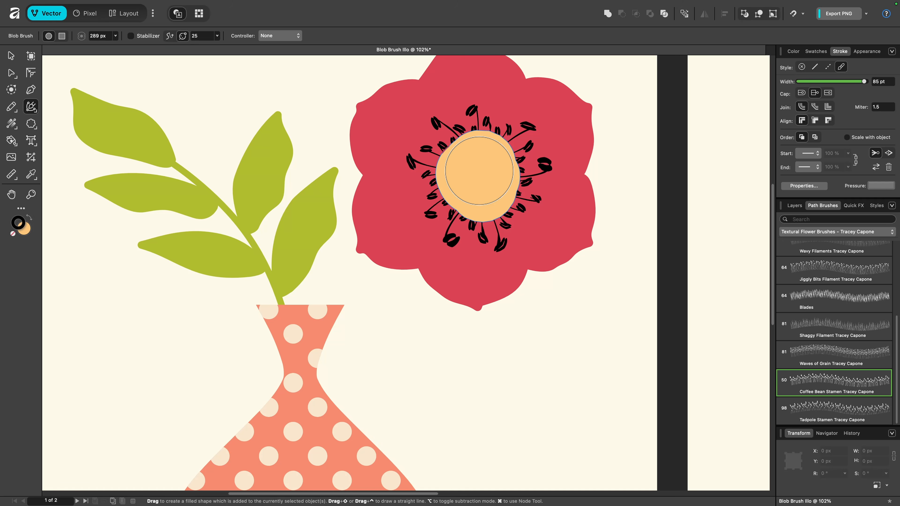
- Scale down the orange flower center together with its black stamens
{"action": "scroll", "coordinate": [482, 177], "scroll_direction": "down", "scroll_amount": 2}
{"action": "scroll", "coordinate": [479, 174], "scroll_direction": "down", "scroll_amount": 2}
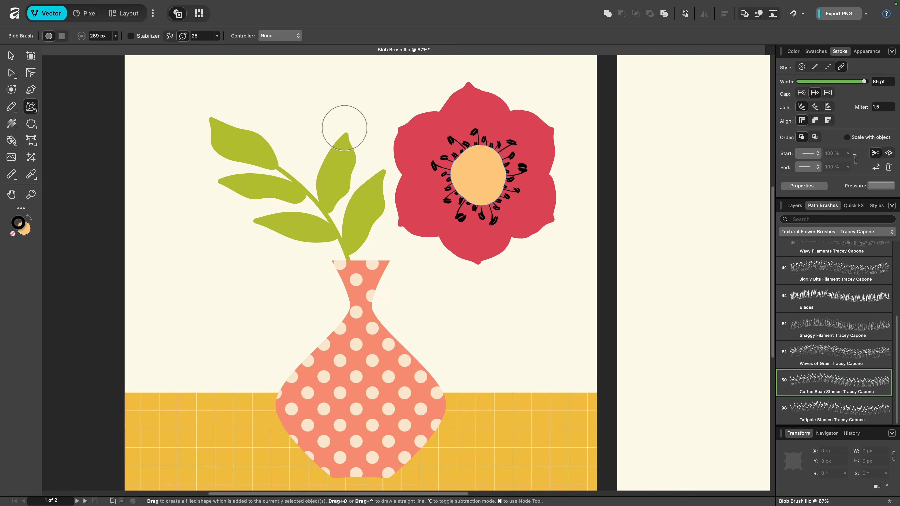
{"action": "left_click", "coordinate": [794, 206]}
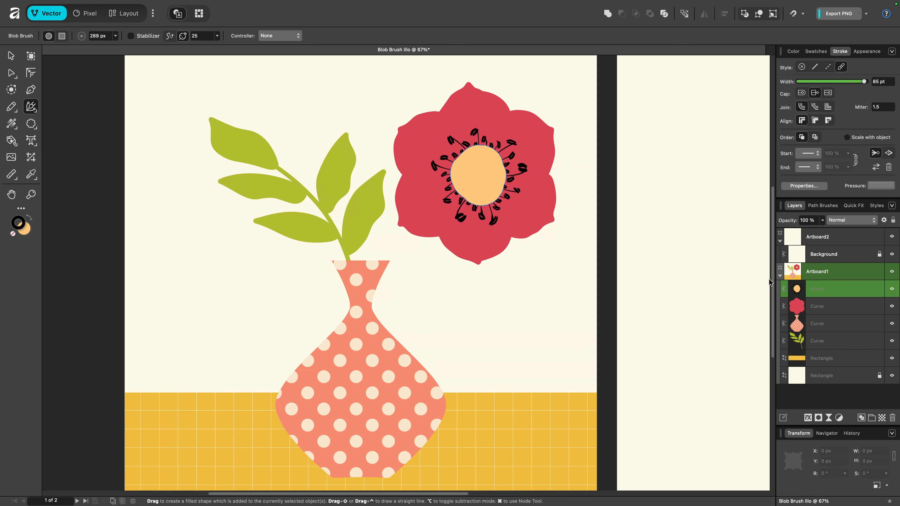
{"action": "key", "text": "v"}
{"action": "left_click_drag", "start_coordinate": [507, 145], "coordinate": [493, 160]}
- Group the flower center with the red petals and move the group slightly up and to the left
{"action": "left_click", "coordinate": [836, 307], "text": "shift"}
{"action": "key", "text": "super+g"}
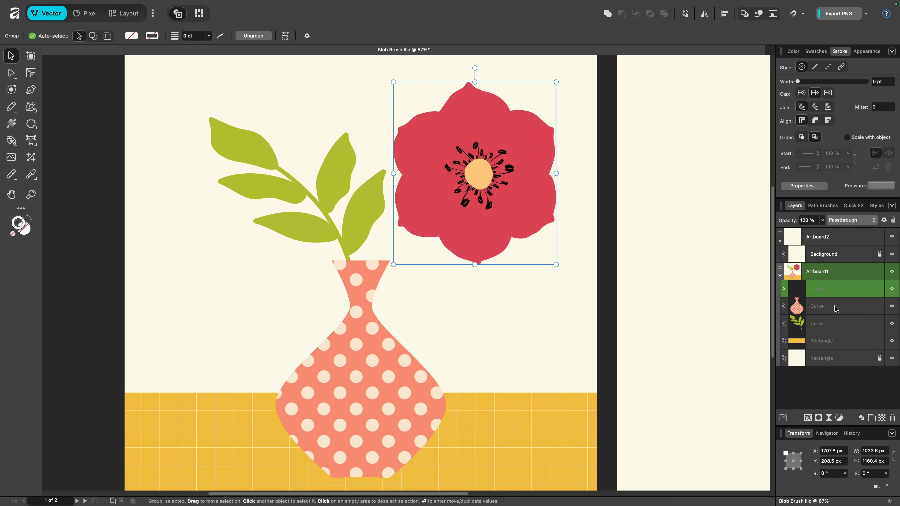
{"action": "left_click_drag", "start_coordinate": [515, 199], "coordinate": [510, 194]}
{"action": "left_click", "coordinate": [486, 301]}
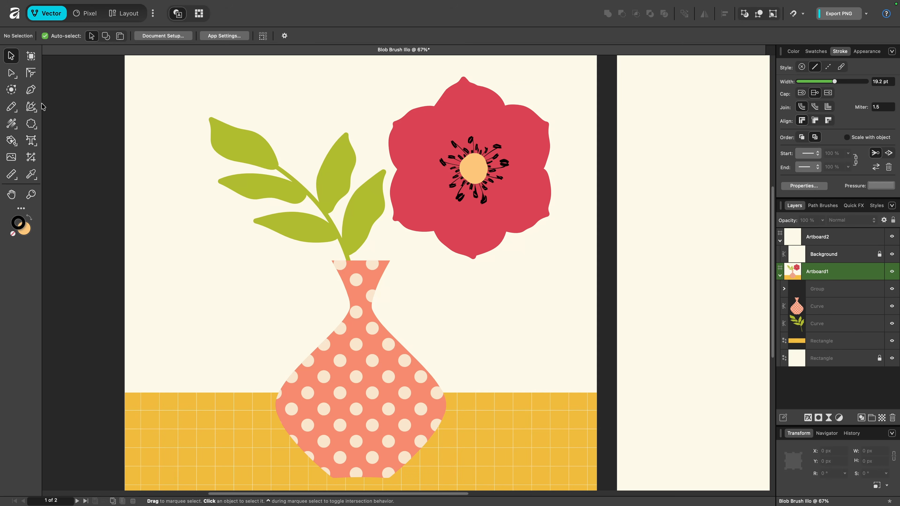
- With the Stabilizer on, paint a curved olive-green 57 px stem from the flower center into the vase, and move its layer behind the vase
{"action": "left_click", "coordinate": [31, 106]}
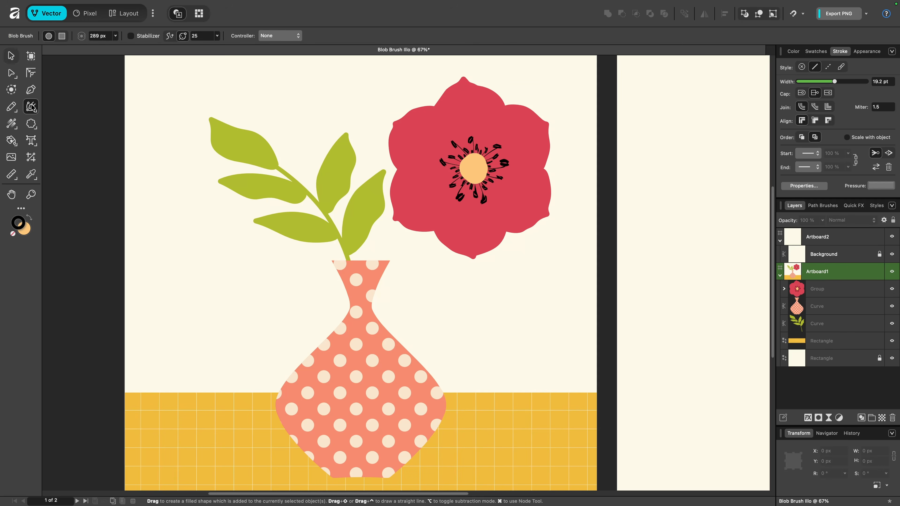
{"action": "left_click", "coordinate": [815, 51]}
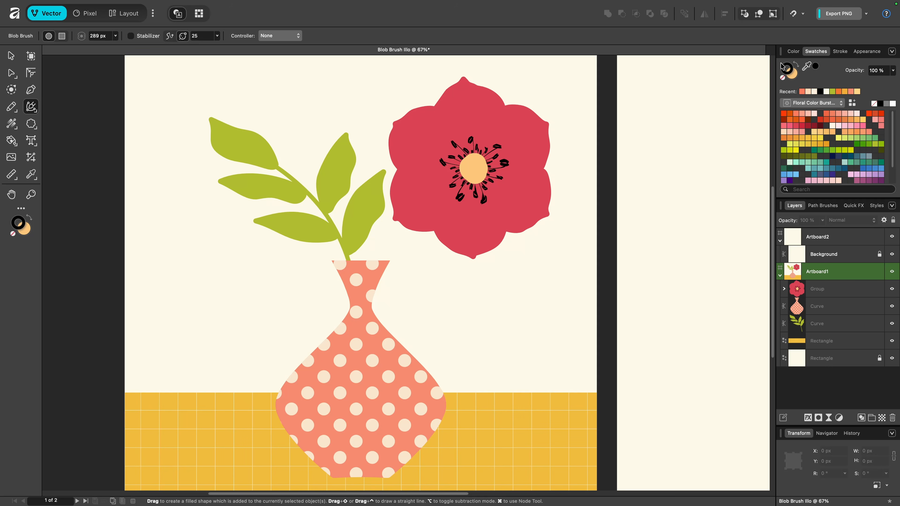
{"action": "left_click", "coordinate": [782, 78]}
{"action": "left_click", "coordinate": [792, 76]}
{"action": "left_click", "coordinate": [809, 158]}
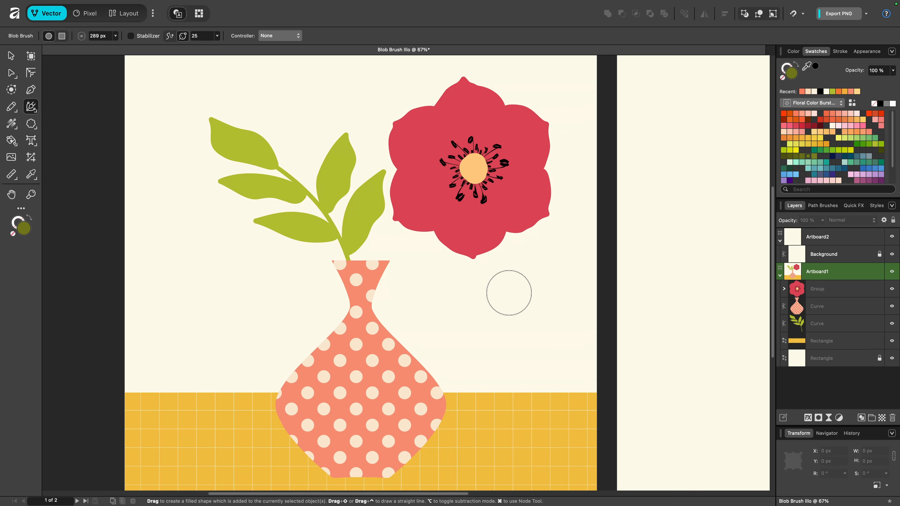
{"action": "key", "text": "bracketleft"}
{"action": "key", "text": "bracketleft"}
{"action": "key", "text": "bracketleft"}
{"action": "key", "text": "bracketleft"}
{"action": "mouse_move", "coordinate": [472, 168]}
{"action": "left_mouse_down"}
{"action": "mouse_move", "coordinate": [390, 227]}
{"action": "mouse_move", "coordinate": [366, 278]}
{"action": "mouse_move", "coordinate": [361, 327]}
{"action": "left_mouse_up"}
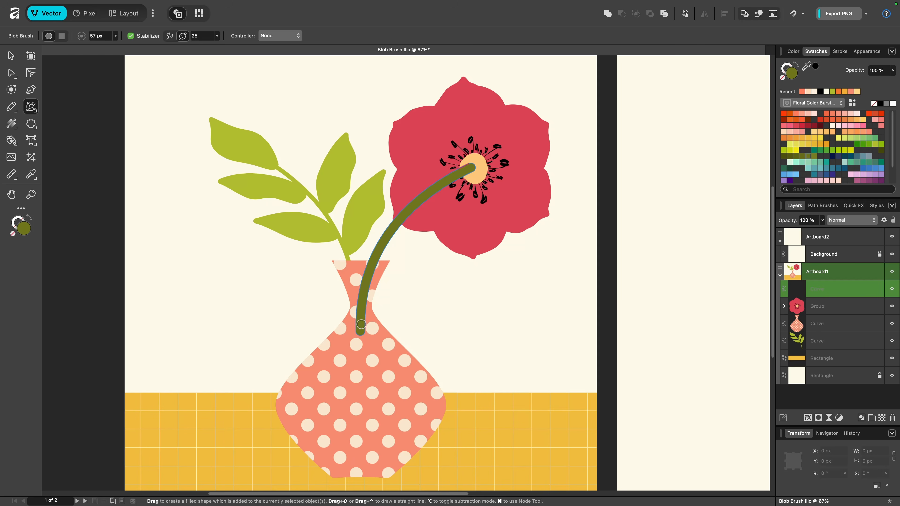
{"action": "left_click_drag", "start_coordinate": [849, 289], "coordinate": [845, 330]}
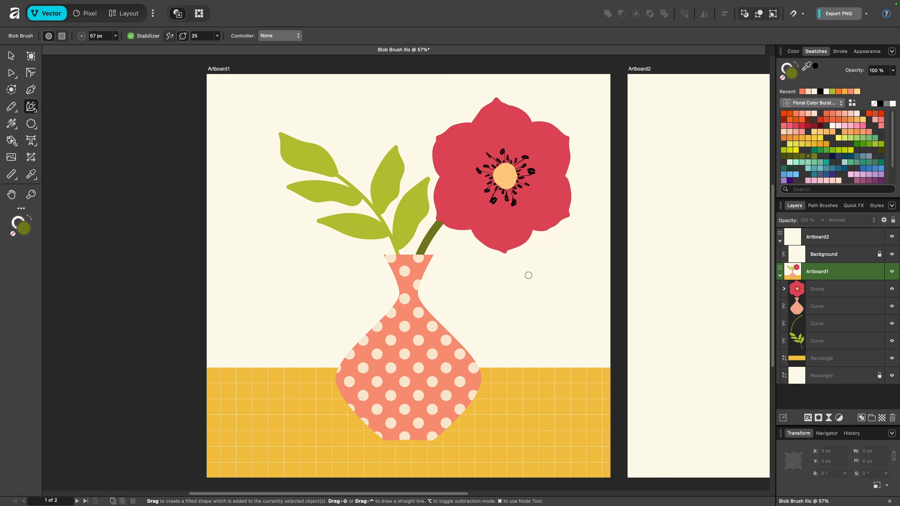
{"action": "scroll", "coordinate": [528, 275], "scroll_direction": "up", "scroll_amount": 10}
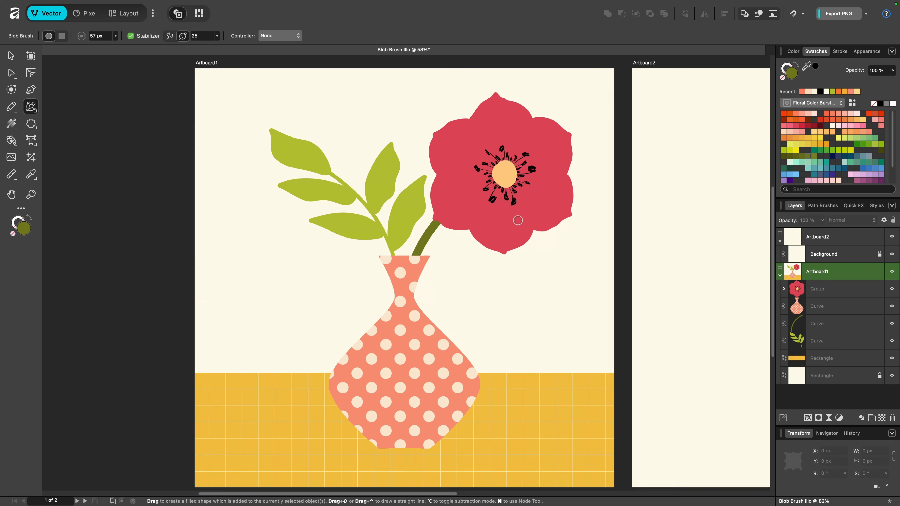
{"action": "scroll", "coordinate": [565, 323], "scroll_direction": "up", "scroll_amount": 15}
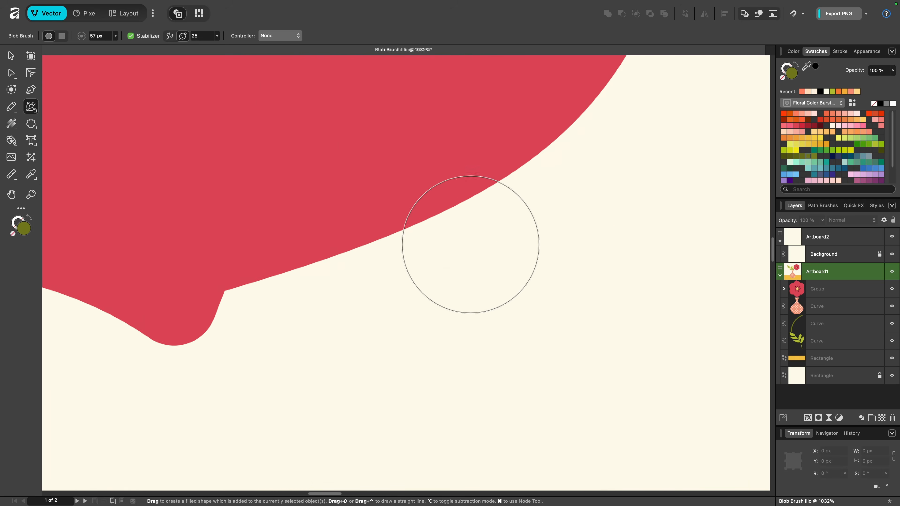
{"action": "scroll", "coordinate": [423, 316], "scroll_direction": "up", "scroll_amount": 5}
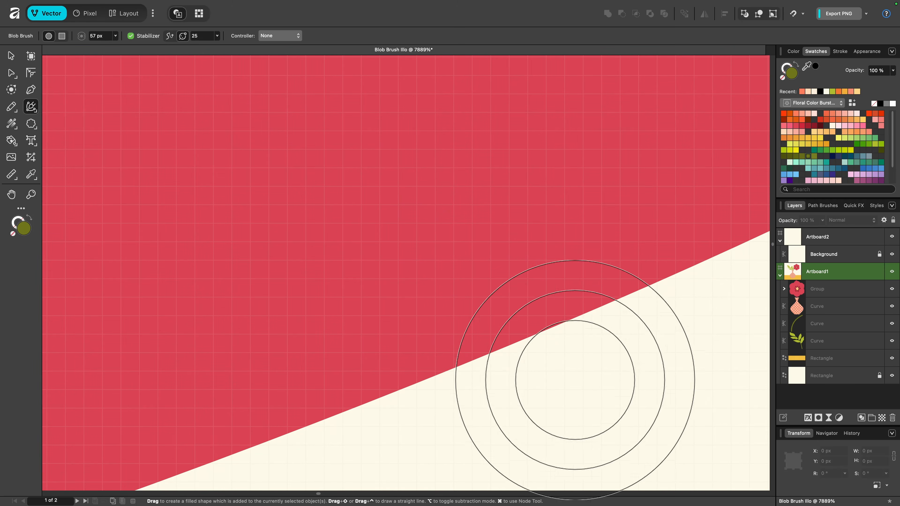
{"action": "key", "text": "super+0"}
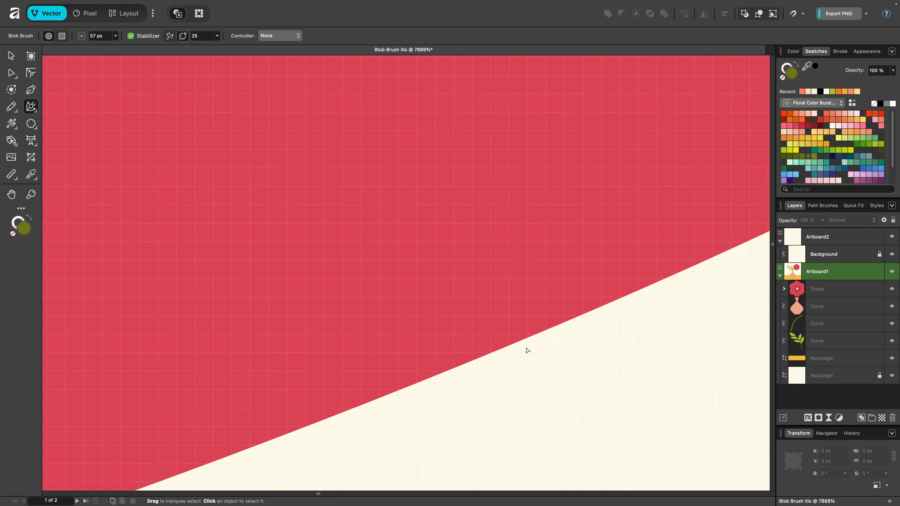